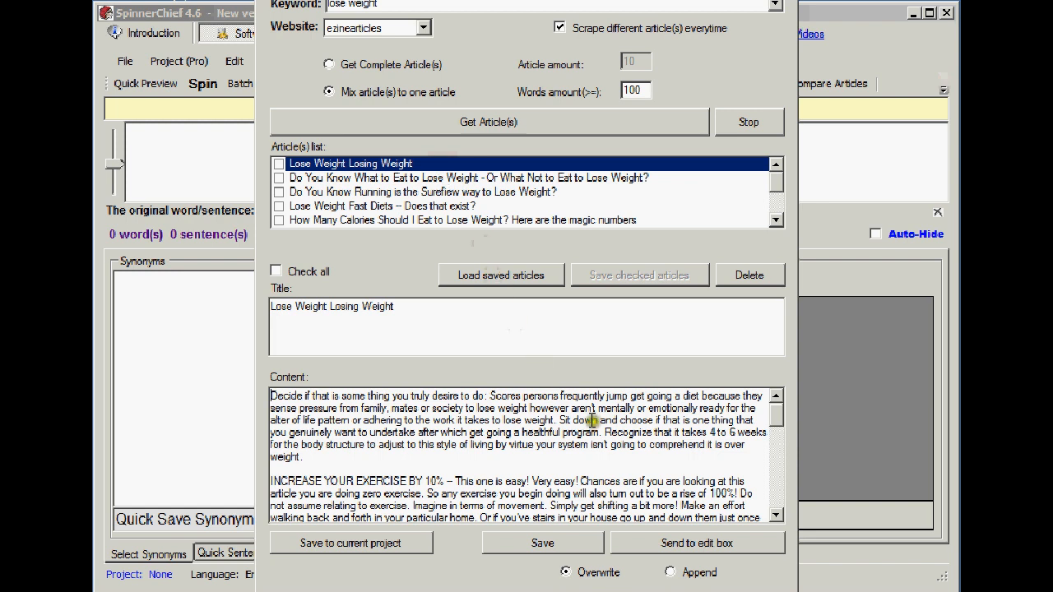
click(271, 396)
drag(271, 395, 554, 395)
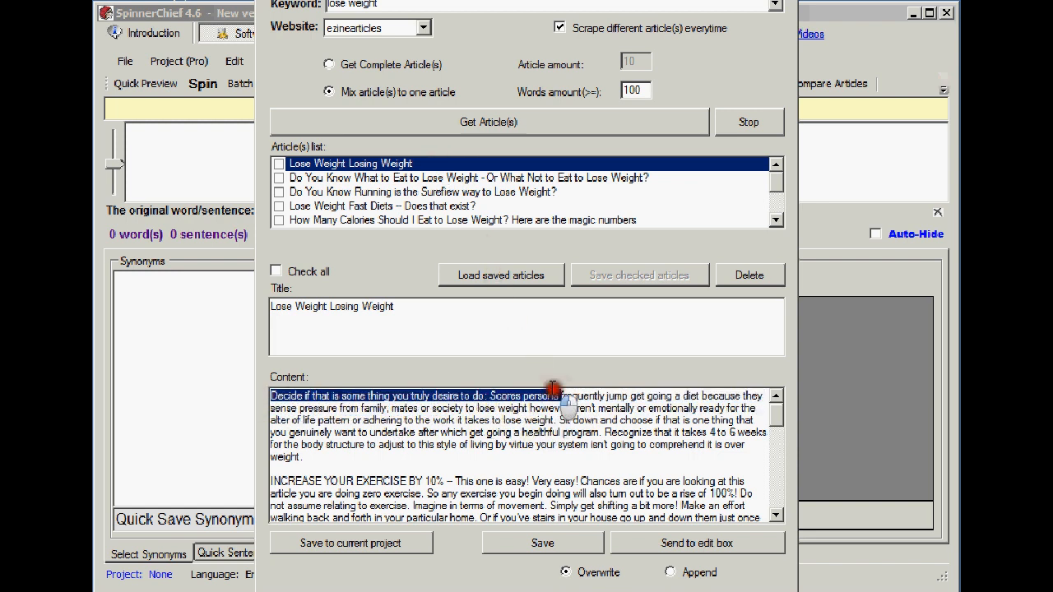
click(514, 422)
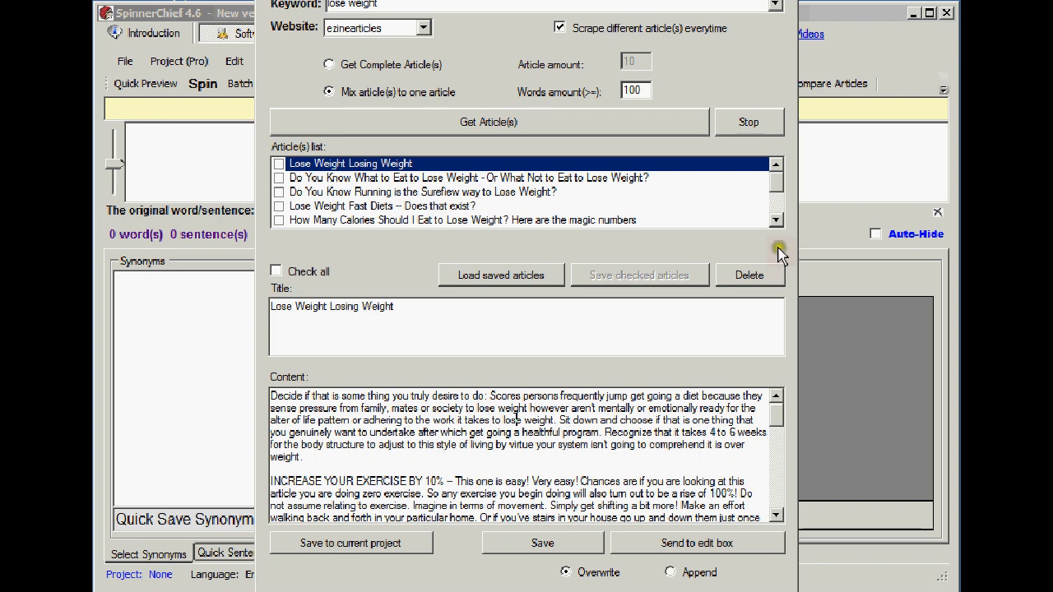
Step: Send the scraped article "Exercises to Lose Weight Don't Have to Be Hard" to the edit box and close the article scraper
click(776, 211)
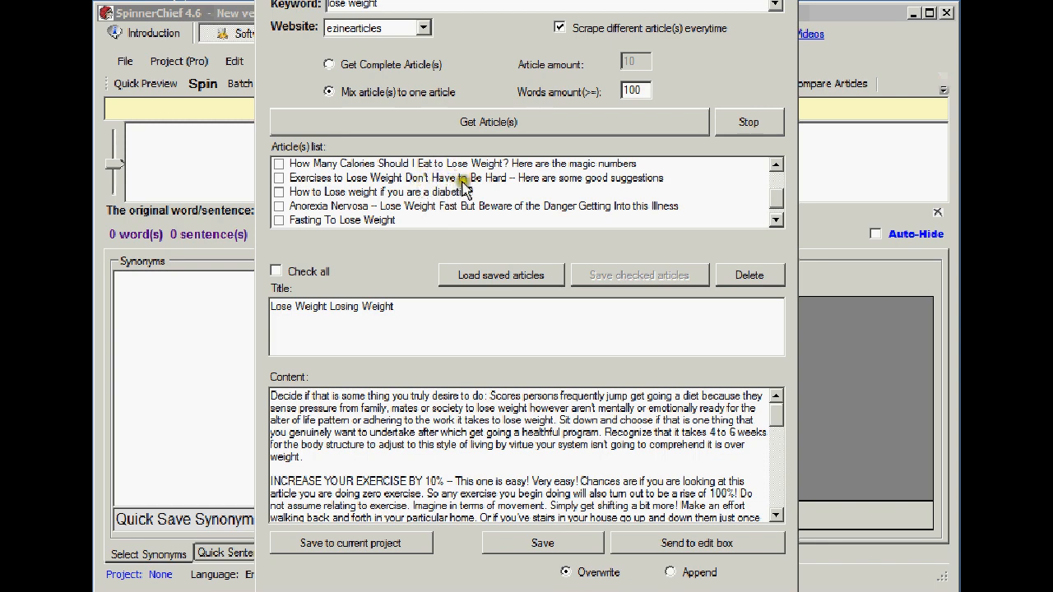
click(514, 178)
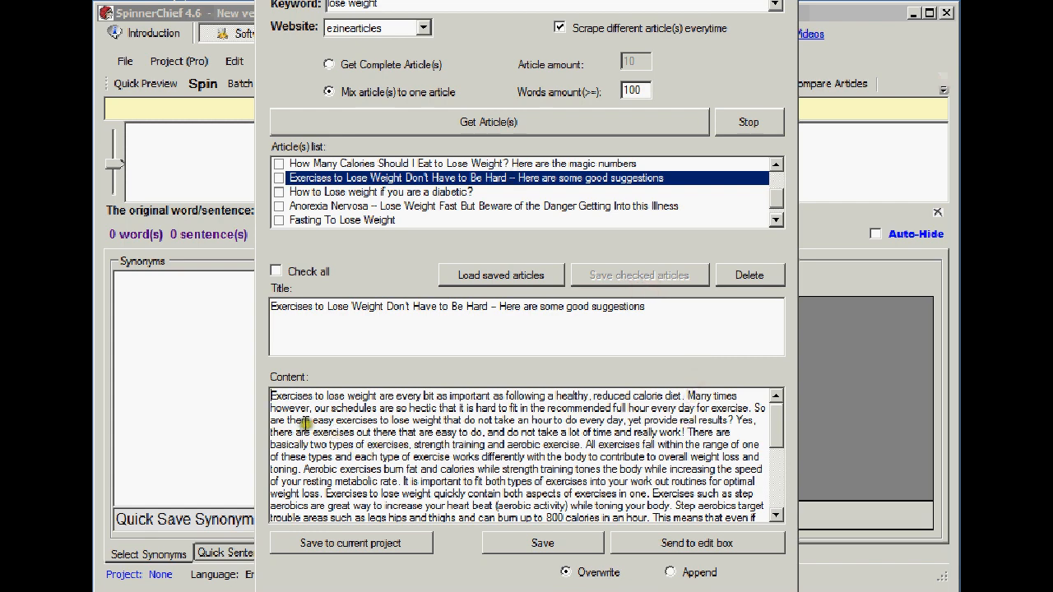
drag(271, 396, 511, 415)
click(510, 417)
click(723, 544)
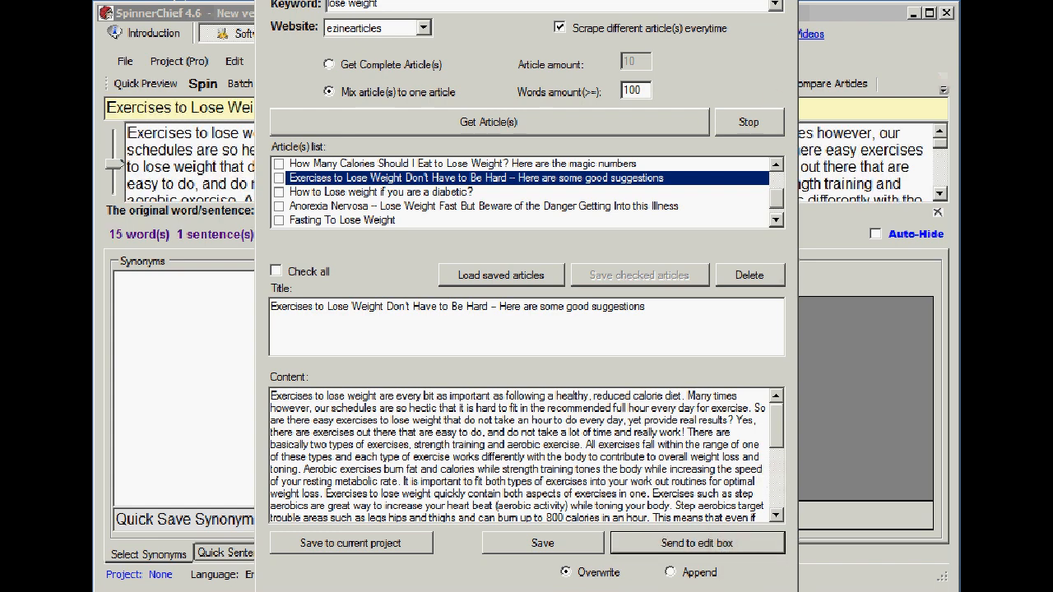
click(786, 1)
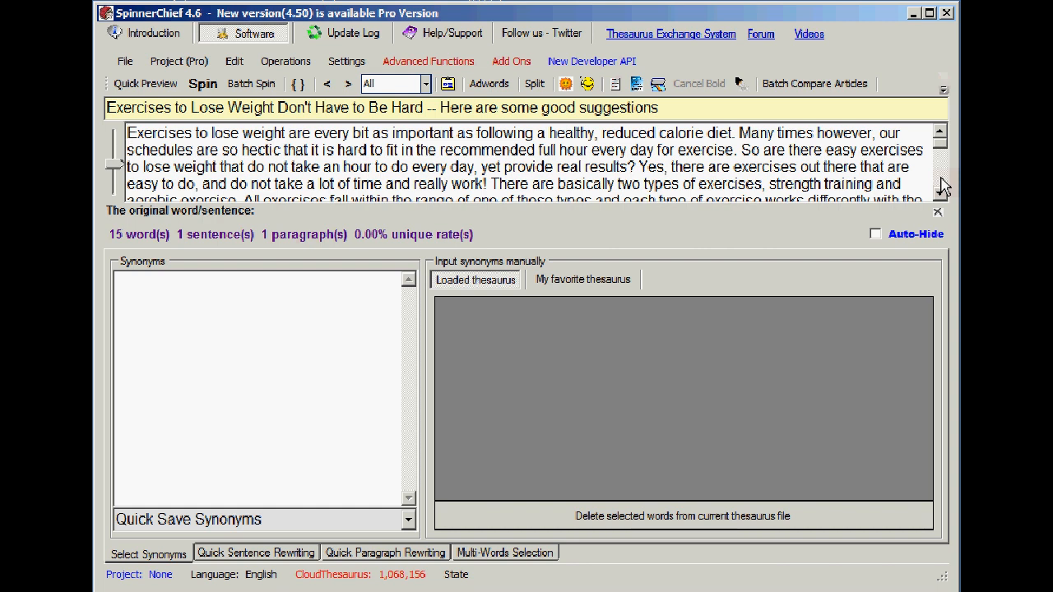
Step: Delete the article text from "Exercises to lose weight quickly contain both aspects" through the end
click(942, 188)
click(942, 188)
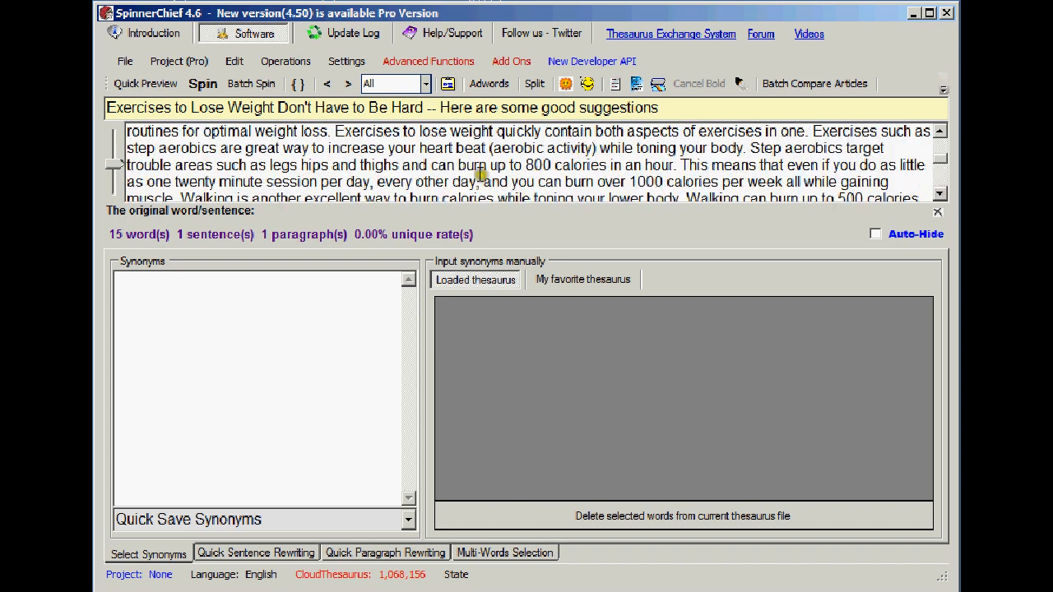
drag(333, 132, 830, 202)
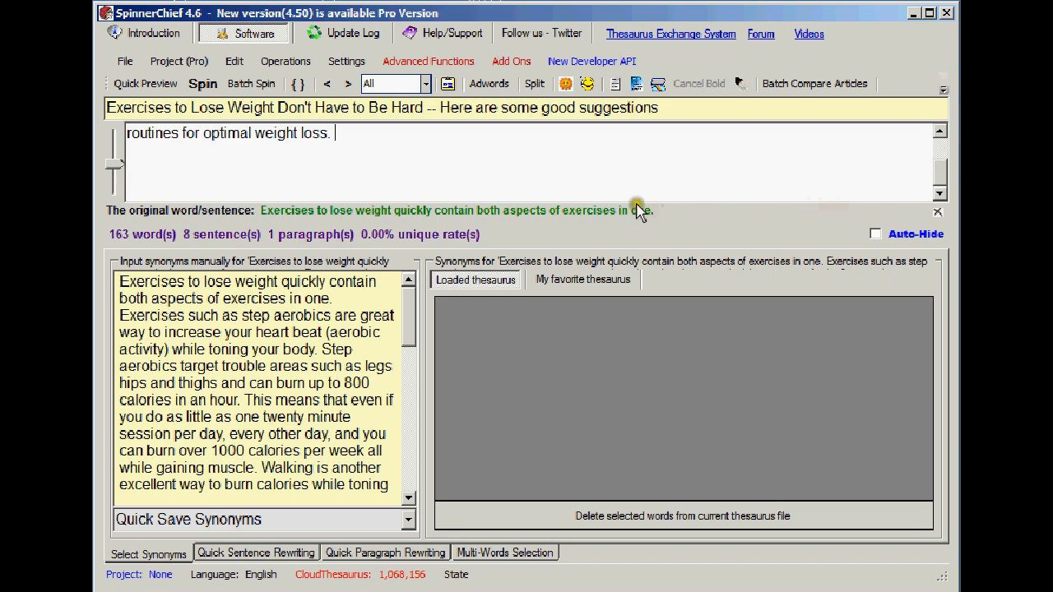
click(943, 169)
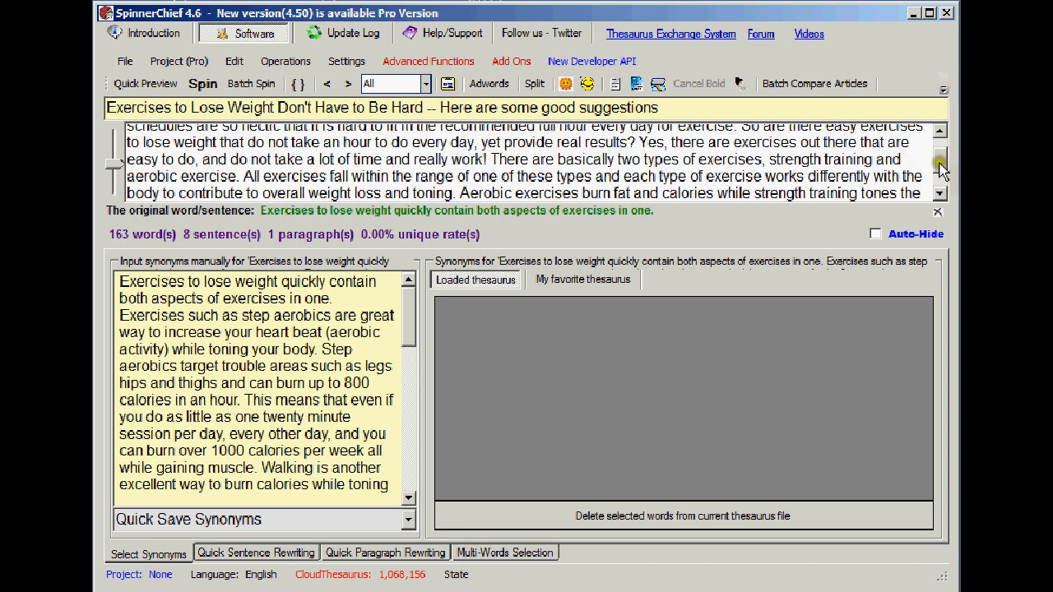
click(942, 169)
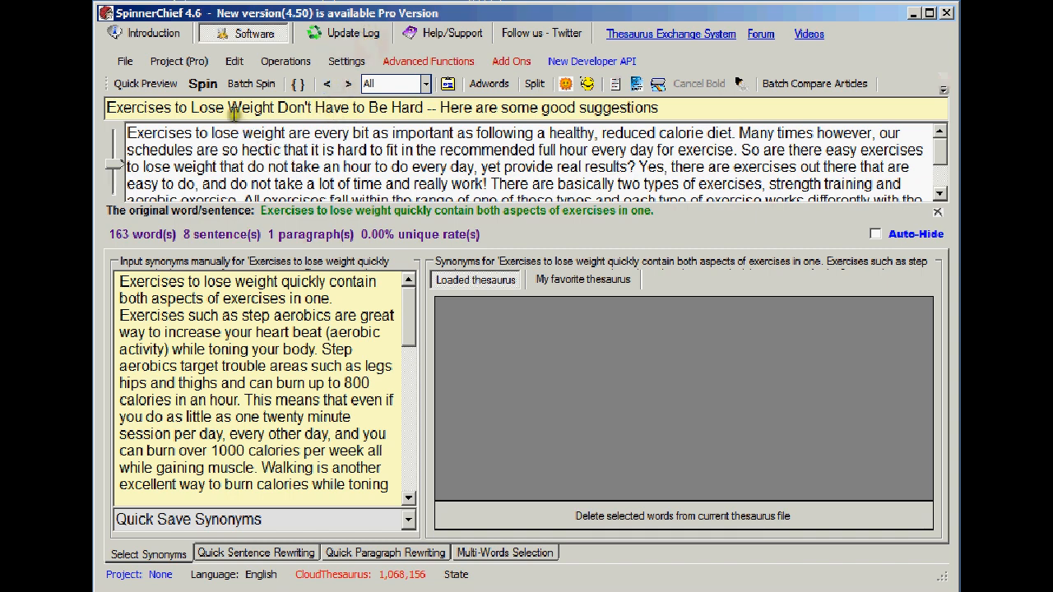
Step: Spin the shortened article into one version with changed words shown as red, and review the spun text
click(203, 84)
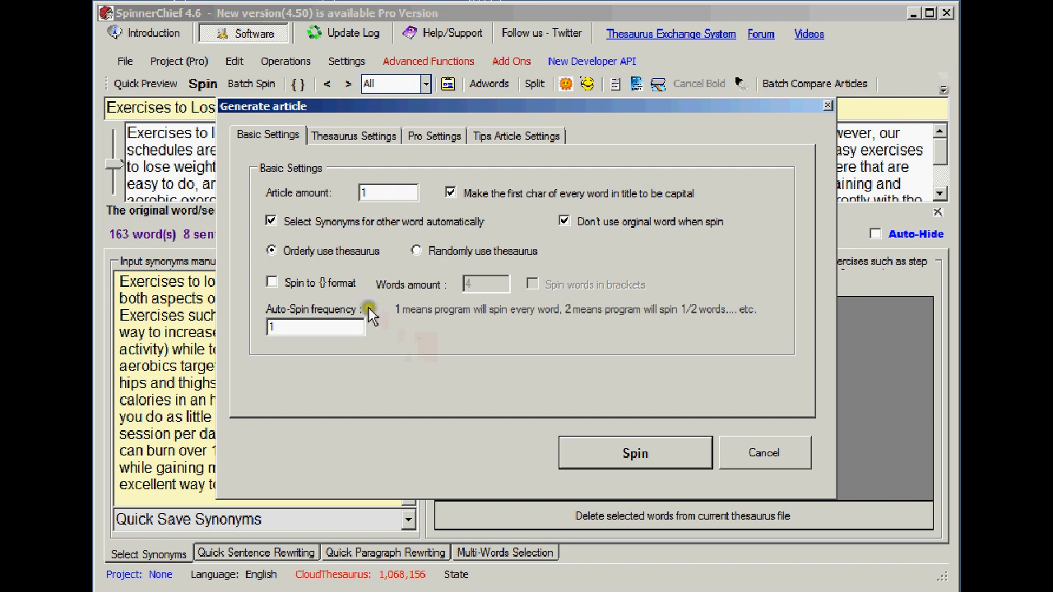
click(381, 194)
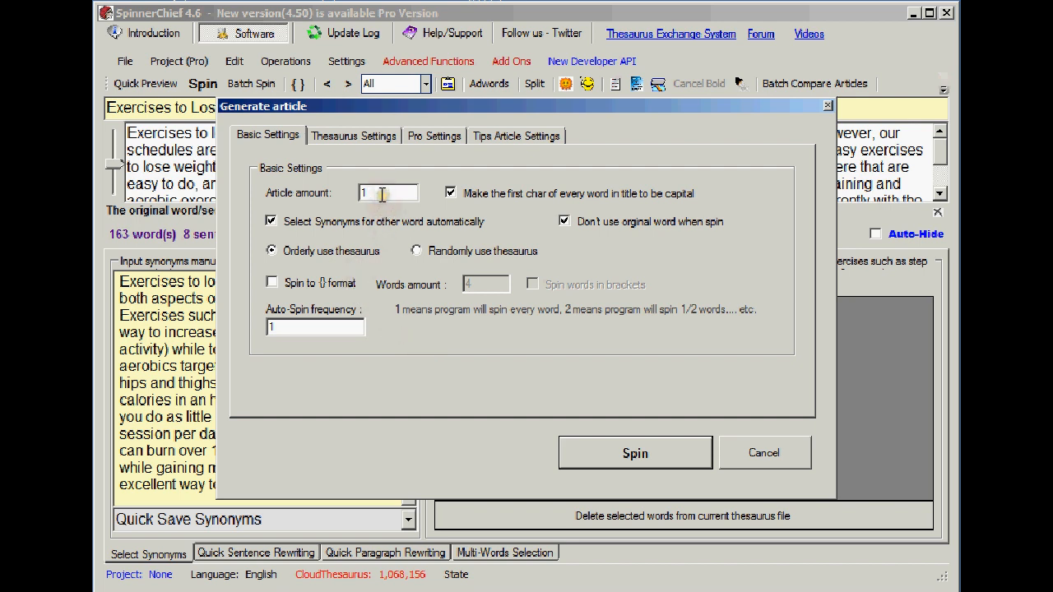
click(563, 223)
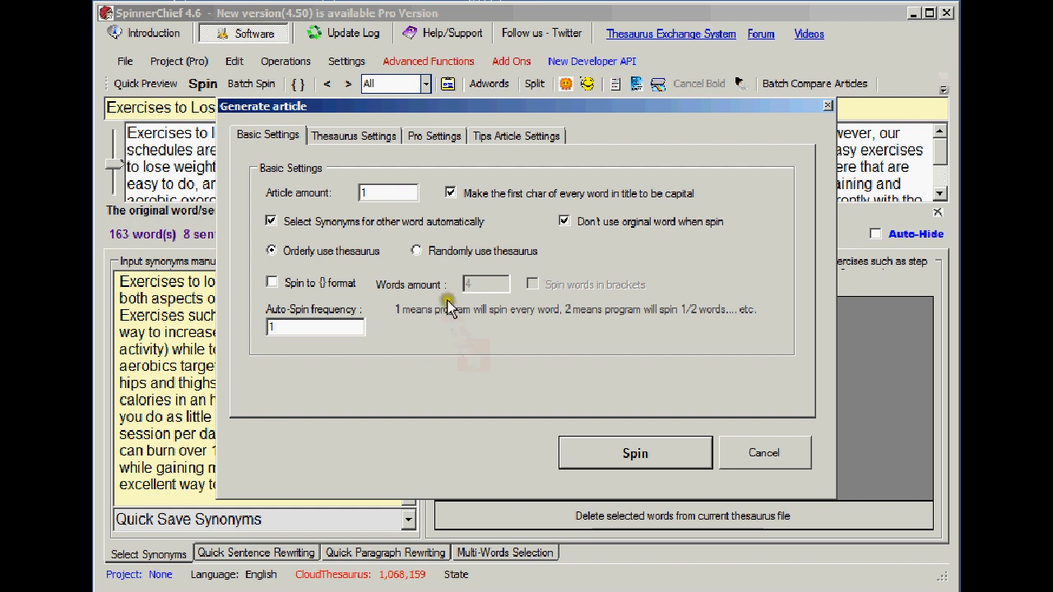
click(431, 137)
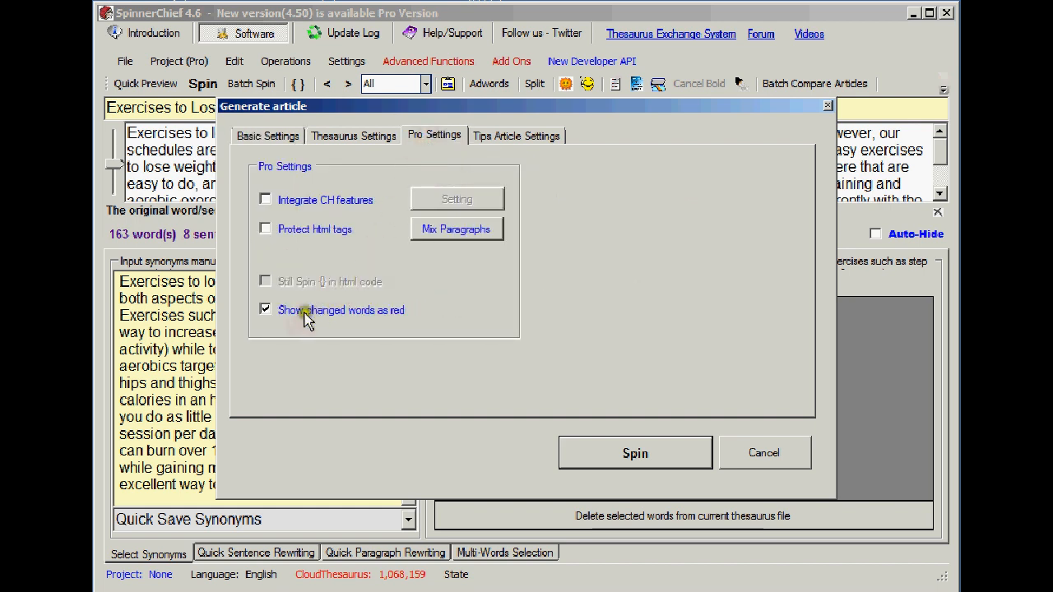
click(631, 453)
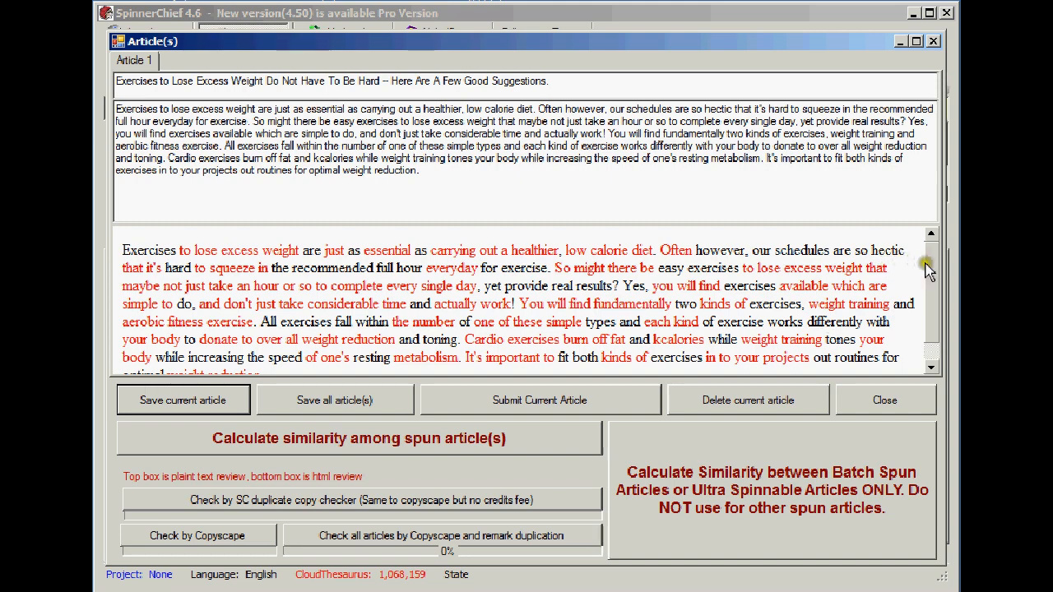
click(931, 311)
drag(931, 311, 938, 268)
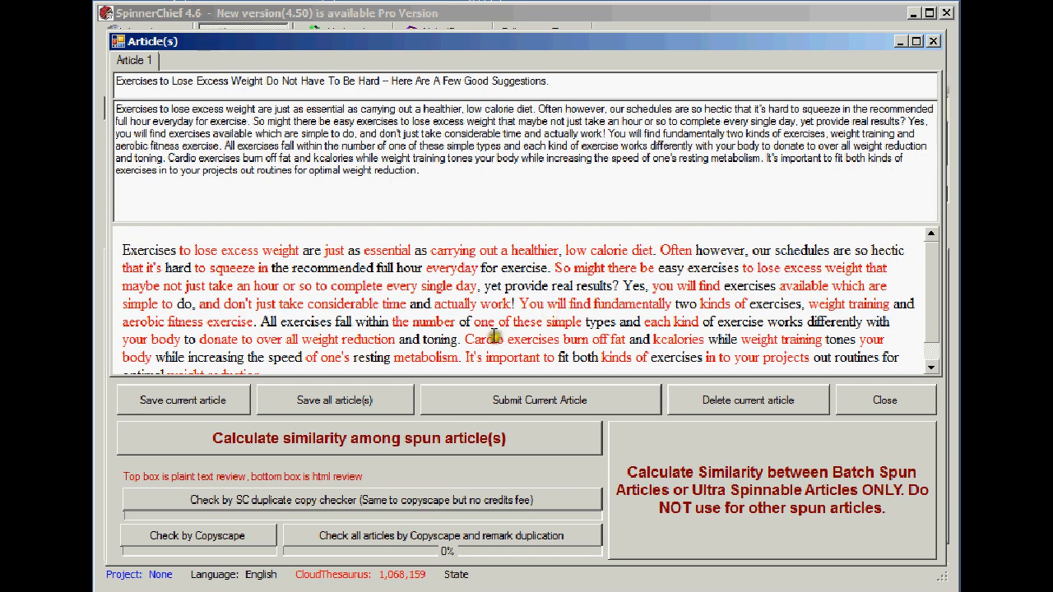
click(931, 317)
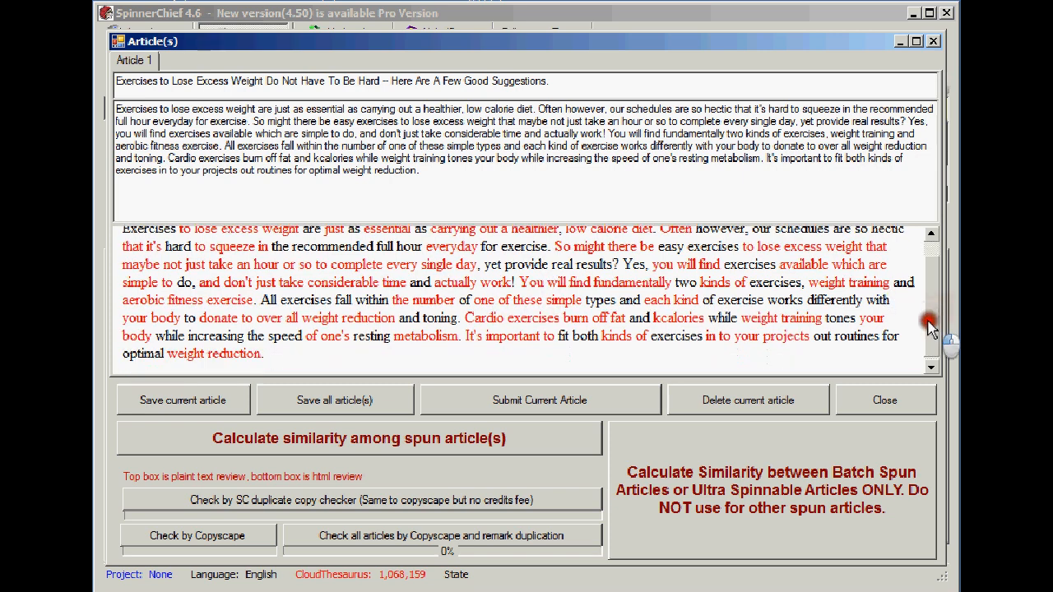
drag(929, 324, 932, 310)
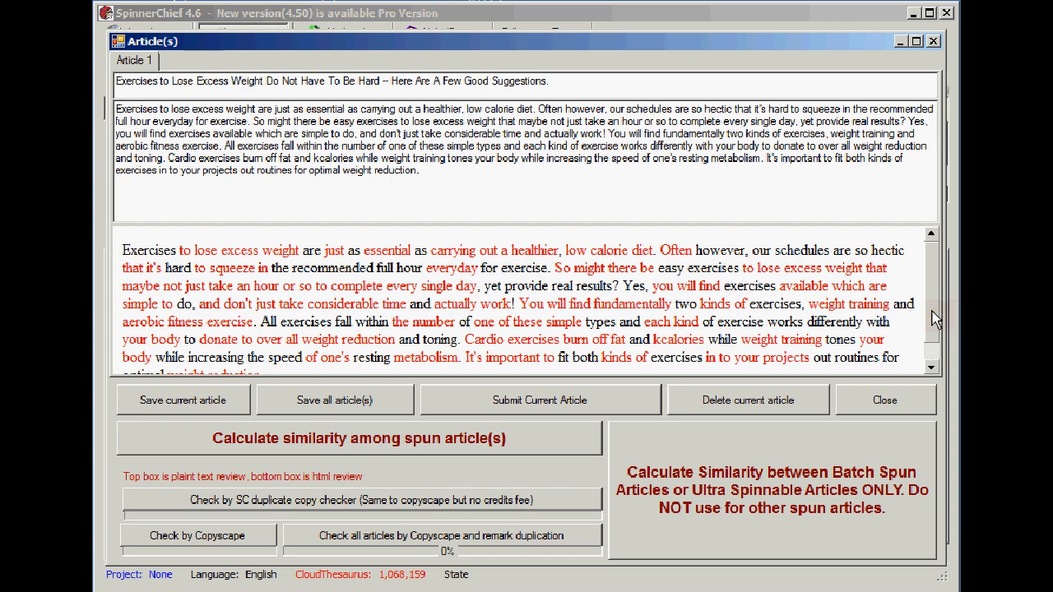
drag(931, 316, 932, 336)
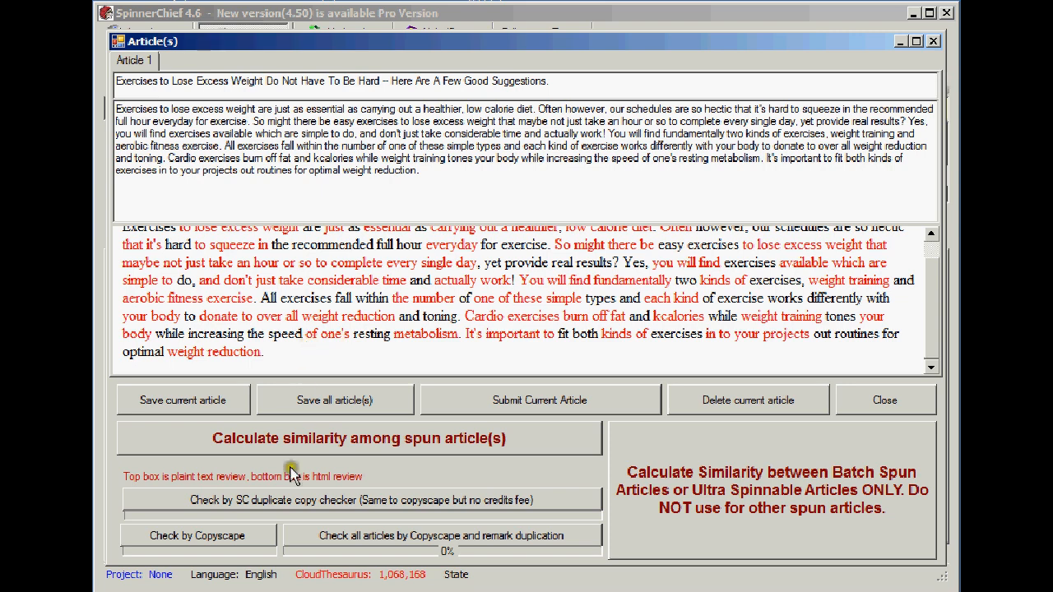
Step: Check the spun article by Copyscape, review the matching pages and duplication text, and close the results and spun article
click(266, 538)
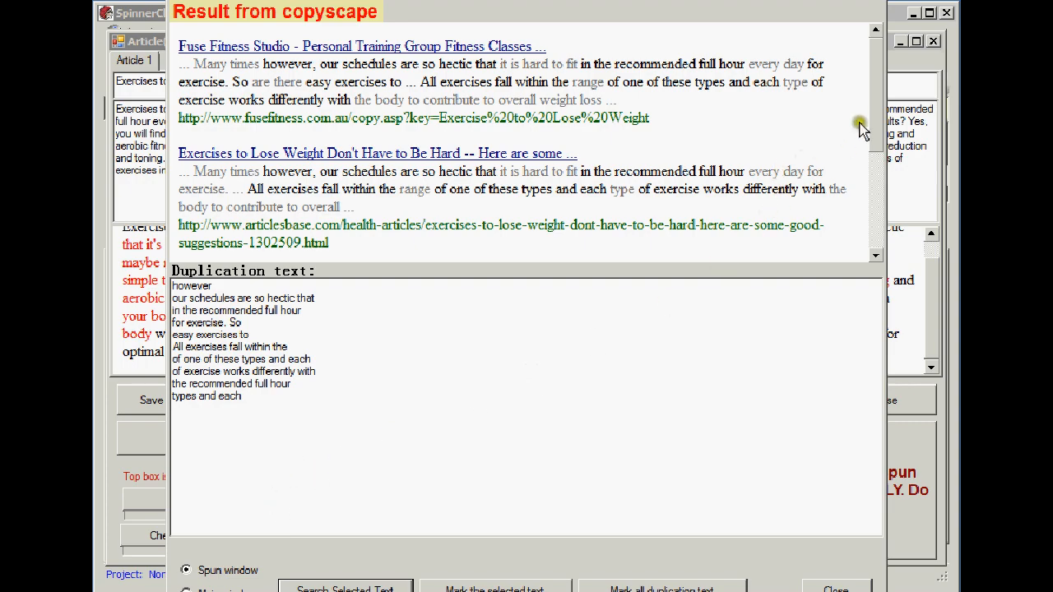
mouse_move(877, 106)
mouse_down()
mouse_move(878, 247)
mouse_move(881, 105)
mouse_up()
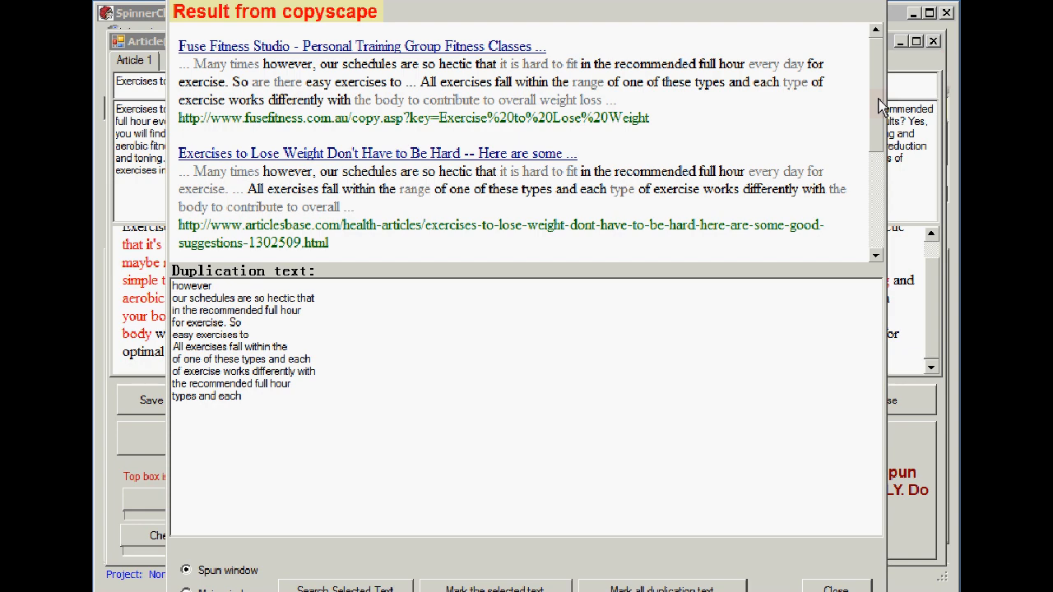
mouse_move(878, 106)
mouse_down()
mouse_move(878, 215)
mouse_move(879, 100)
mouse_up()
mouse_move(879, 101)
mouse_down()
mouse_move(870, 206)
mouse_move(882, 113)
mouse_up()
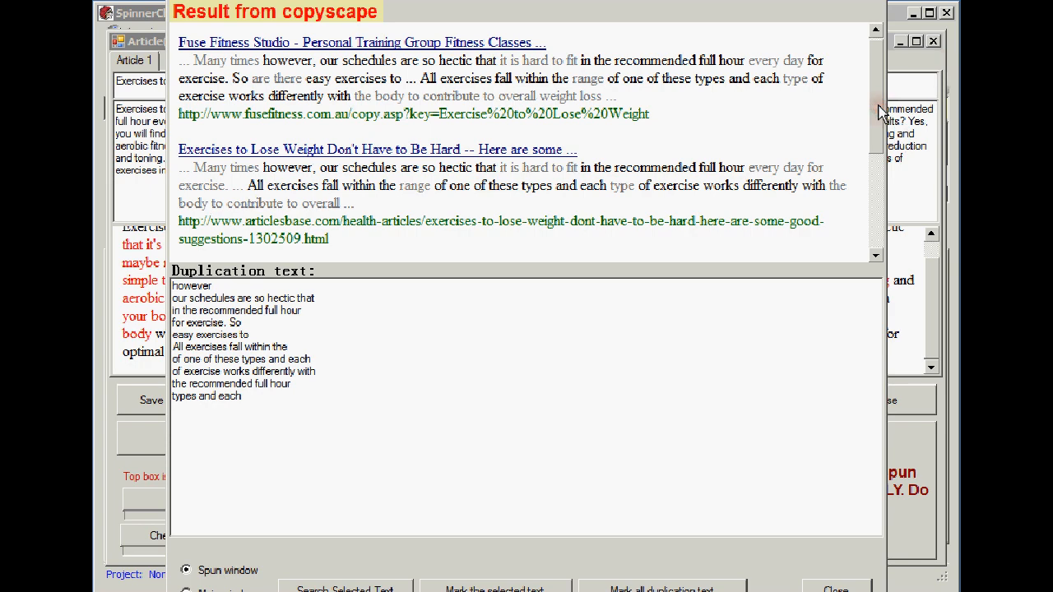
click(877, 6)
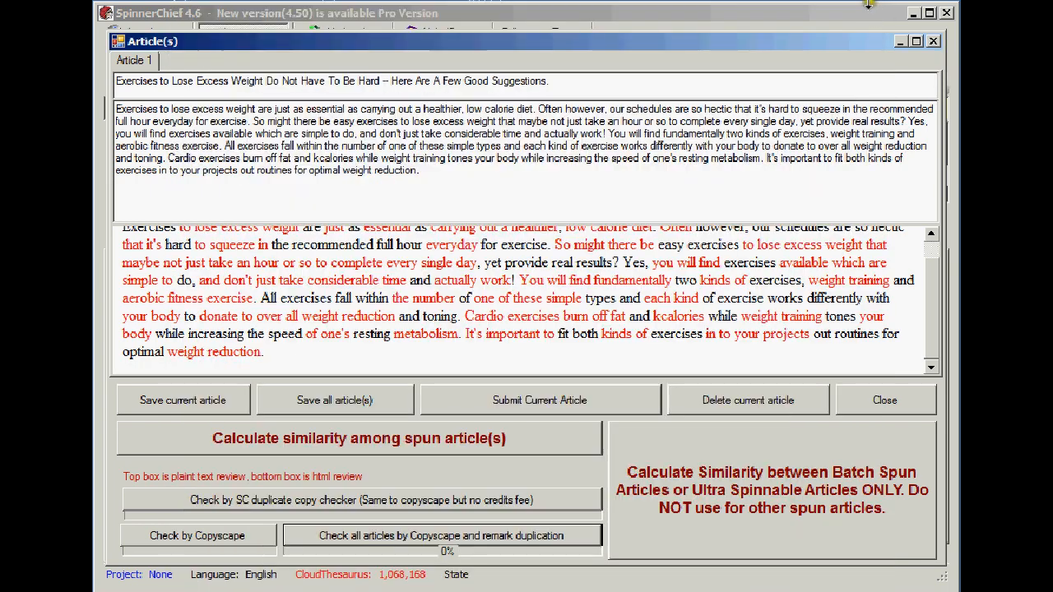
click(933, 39)
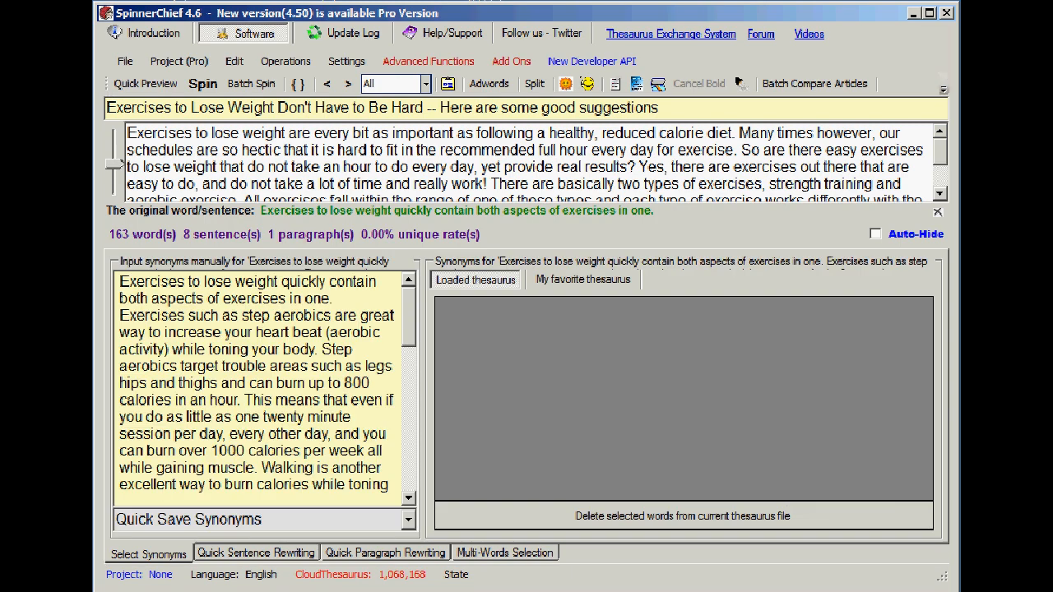
Step: Identify synonyms in the original article using the loaded thesaurus
mouse_move(936, 144)
mouse_down()
mouse_move(937, 169)
mouse_move(939, 129)
mouse_up()
click(586, 151)
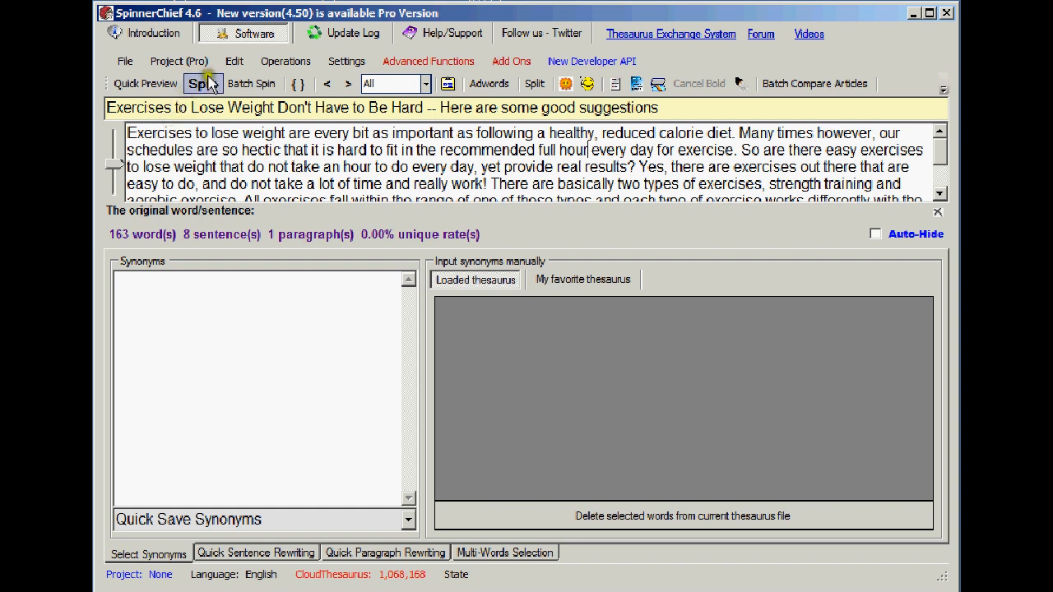
click(283, 65)
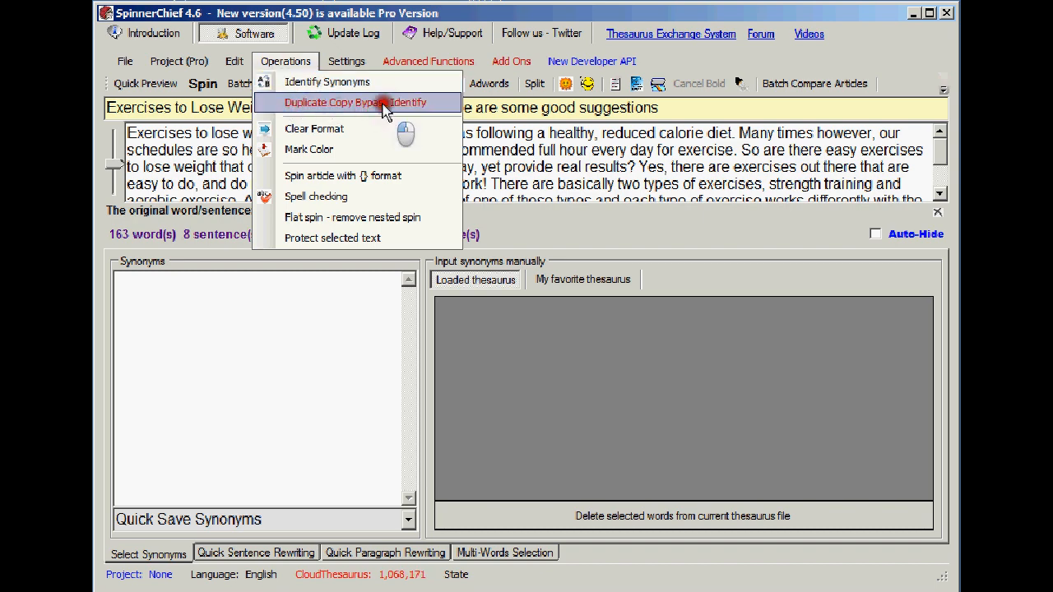
click(345, 83)
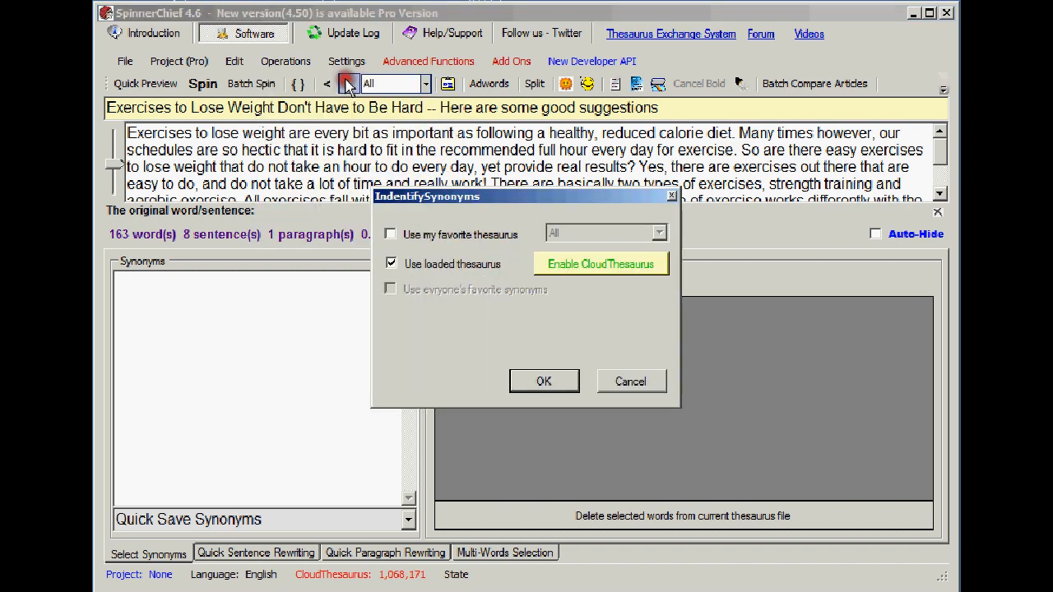
click(543, 380)
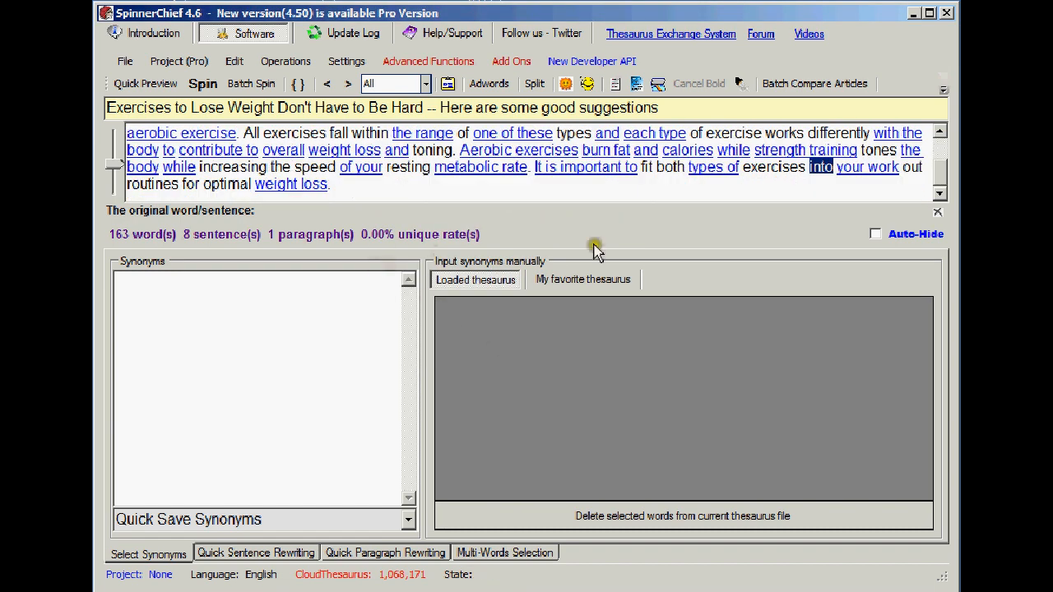
Step: Run Duplicate Copy Bypass Identify on the article with an identify frequency of 3
click(285, 61)
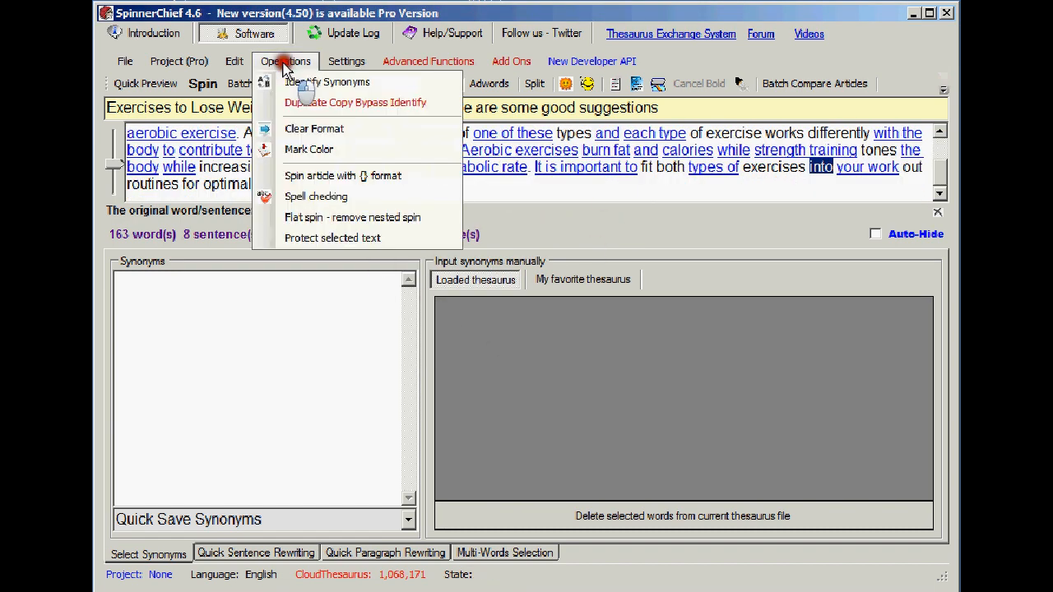
click(307, 105)
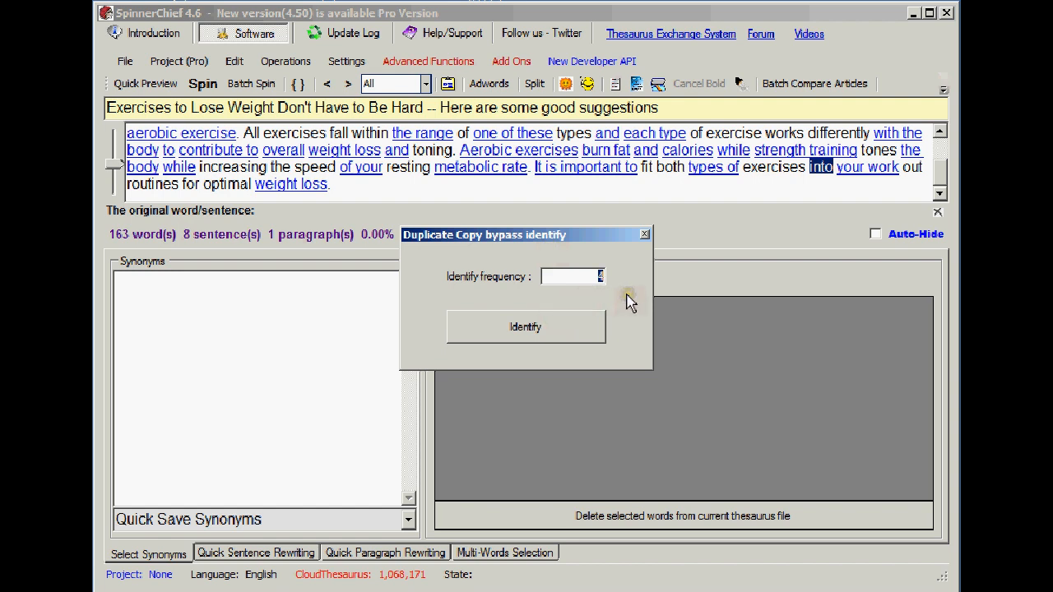
text(3)
click(579, 329)
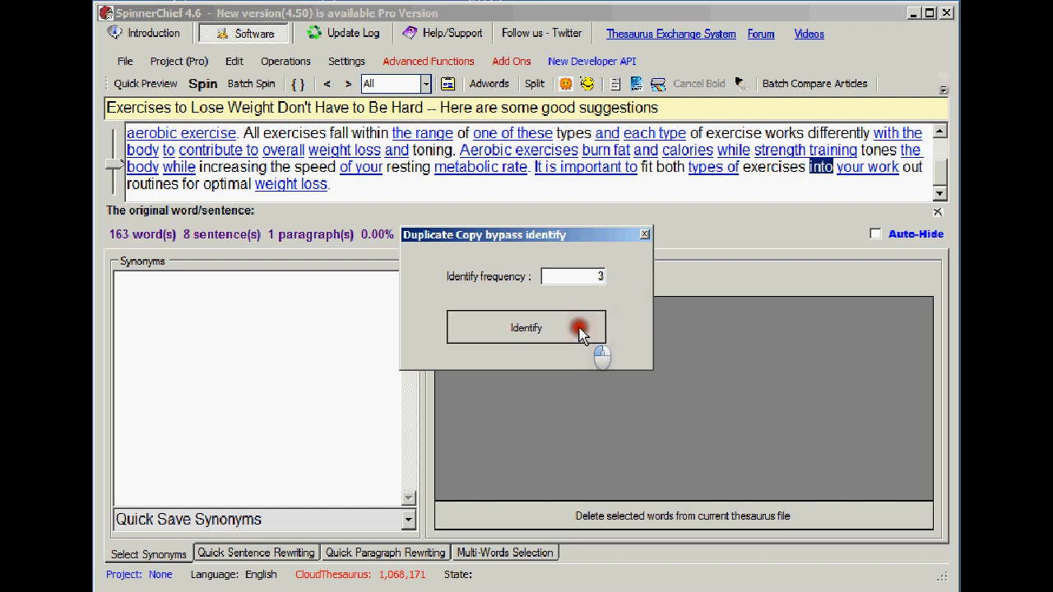
click(580, 329)
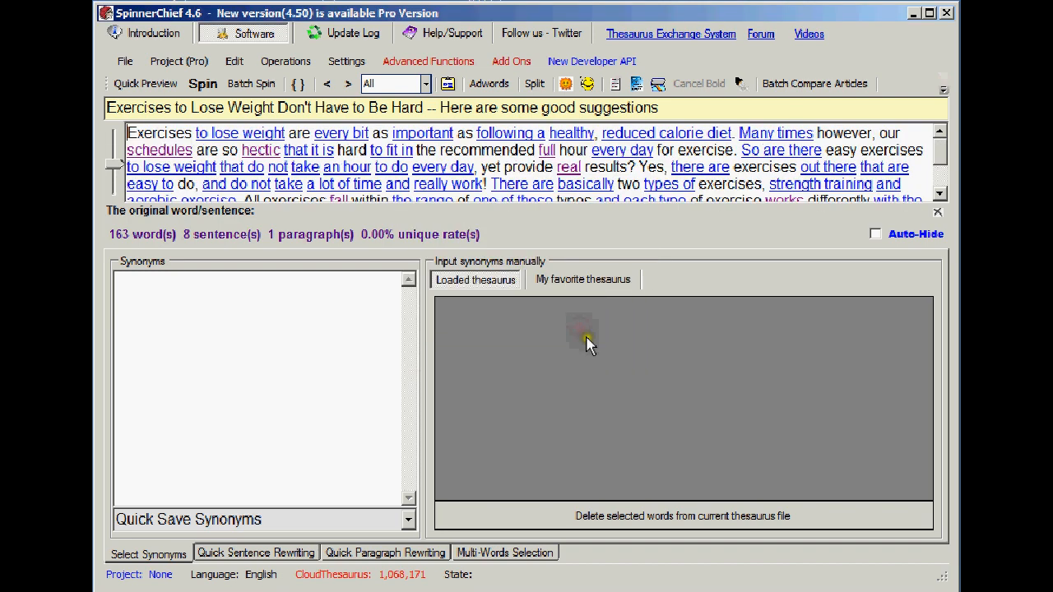
Step: Set the marked-word navigation filter to Purple and place the cursor at the start of the article
mouse_move(942, 161)
mouse_down()
mouse_move(940, 186)
mouse_move(942, 159)
mouse_up()
click(425, 85)
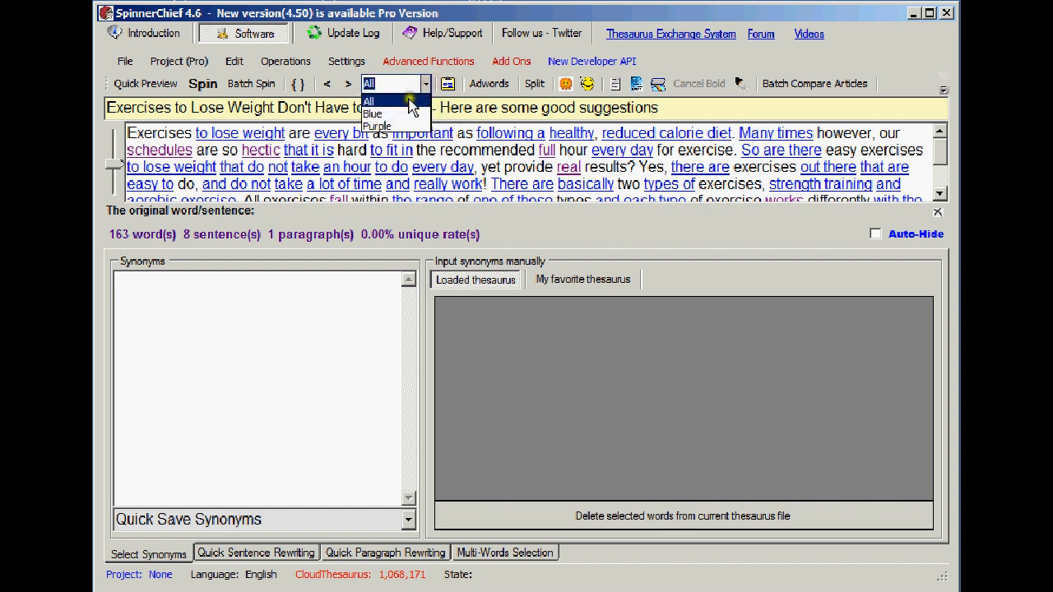
click(395, 125)
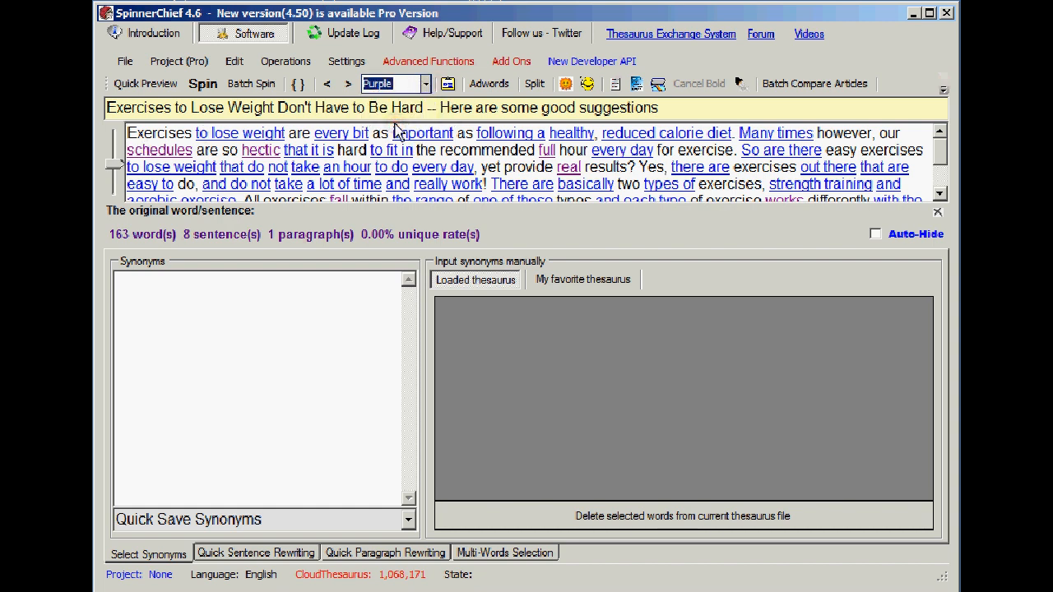
click(129, 134)
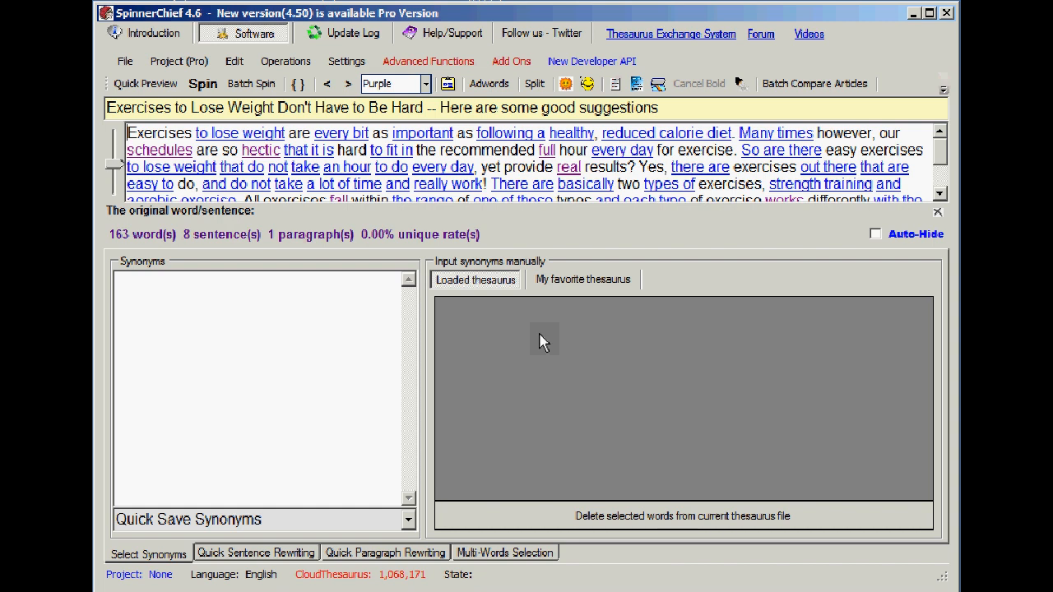
Step: Manually add "timetables" as a synonym for the purple-marked word "schedules" and "frantic" as a synonym for "hectic"
key(alt+Right)
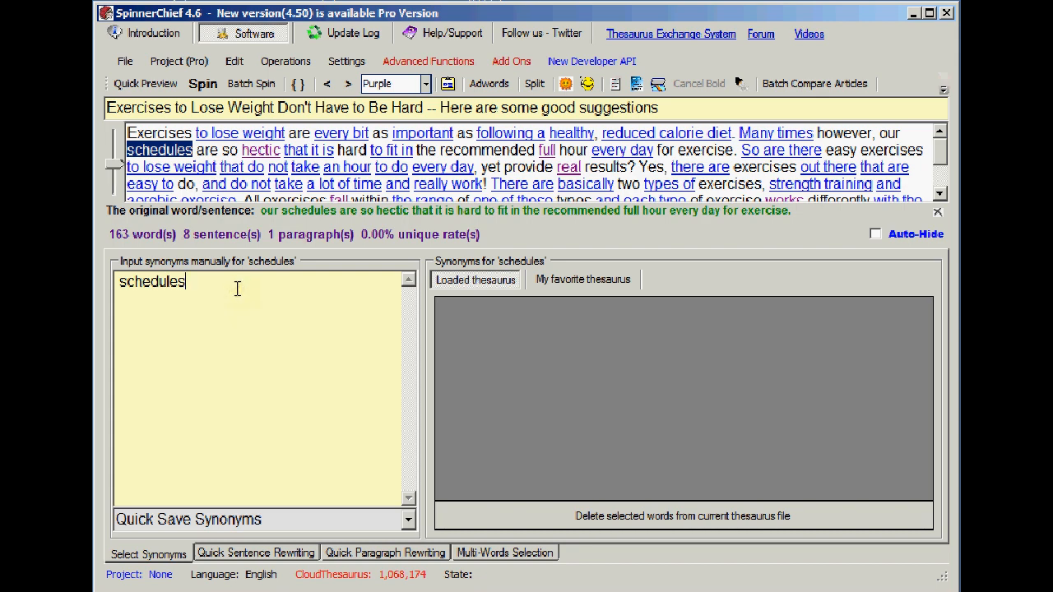
key(Return)
text(time)
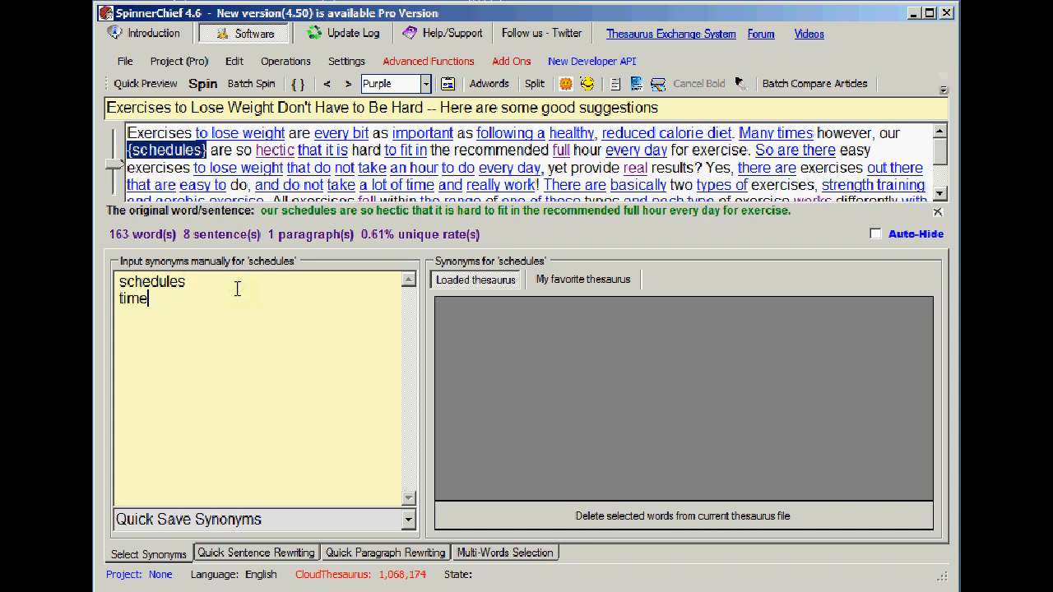
text(tables)
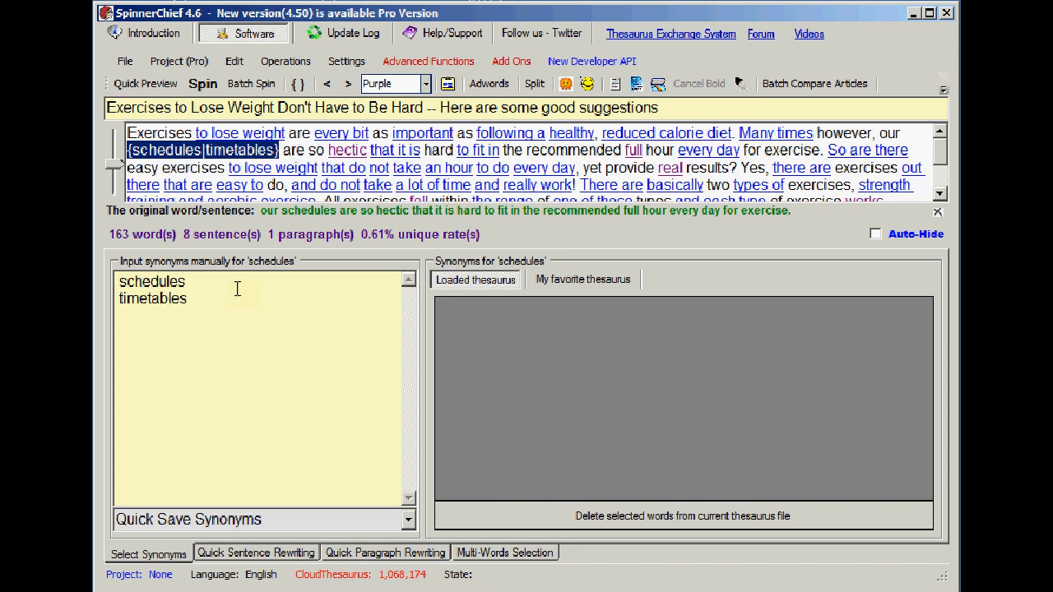
key(ctrl+Right)
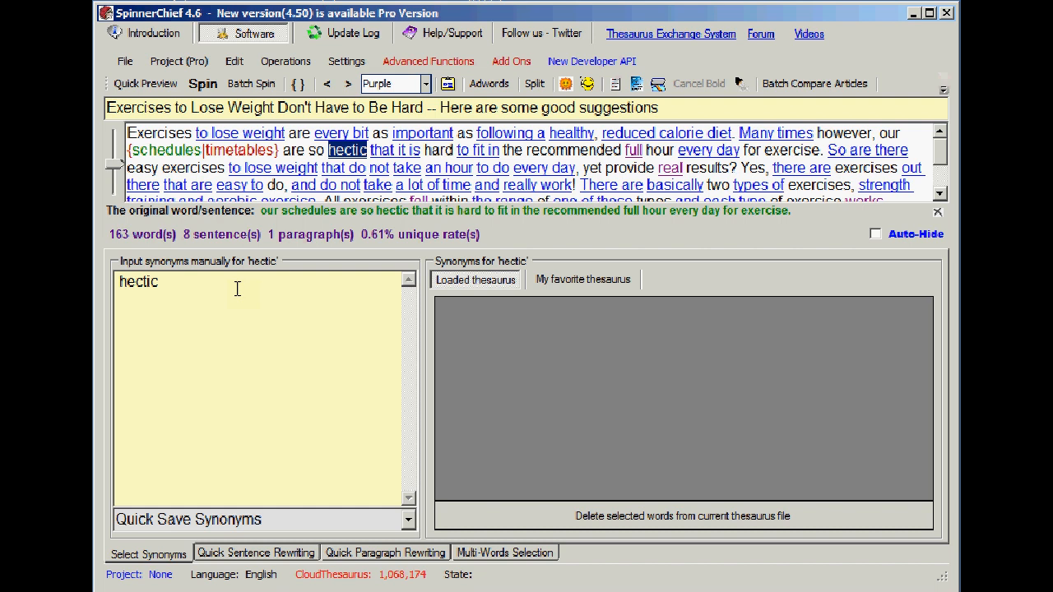
key(Return)
text(fra)
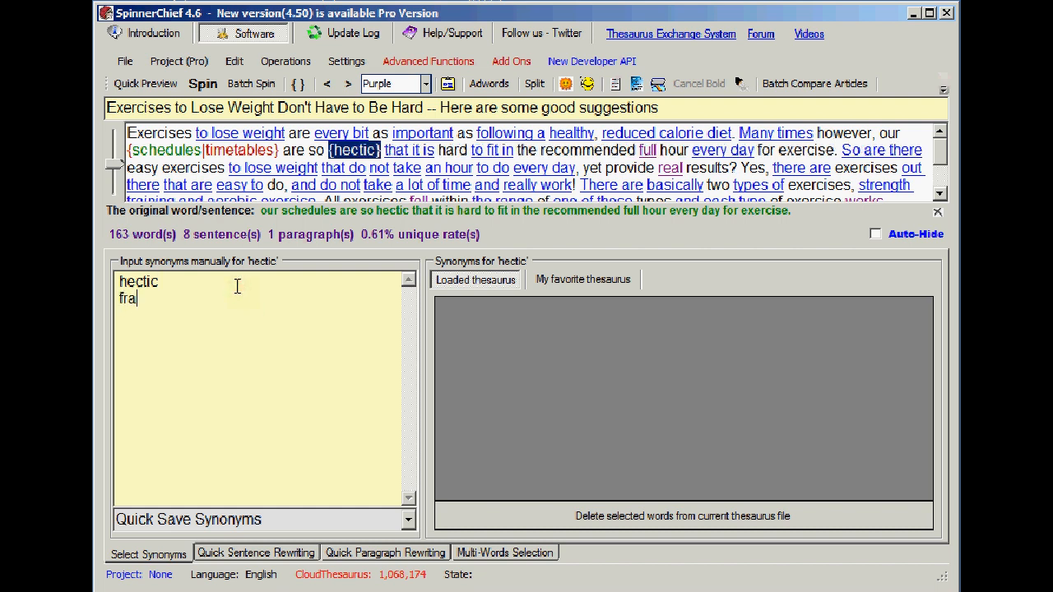
text(ntic)
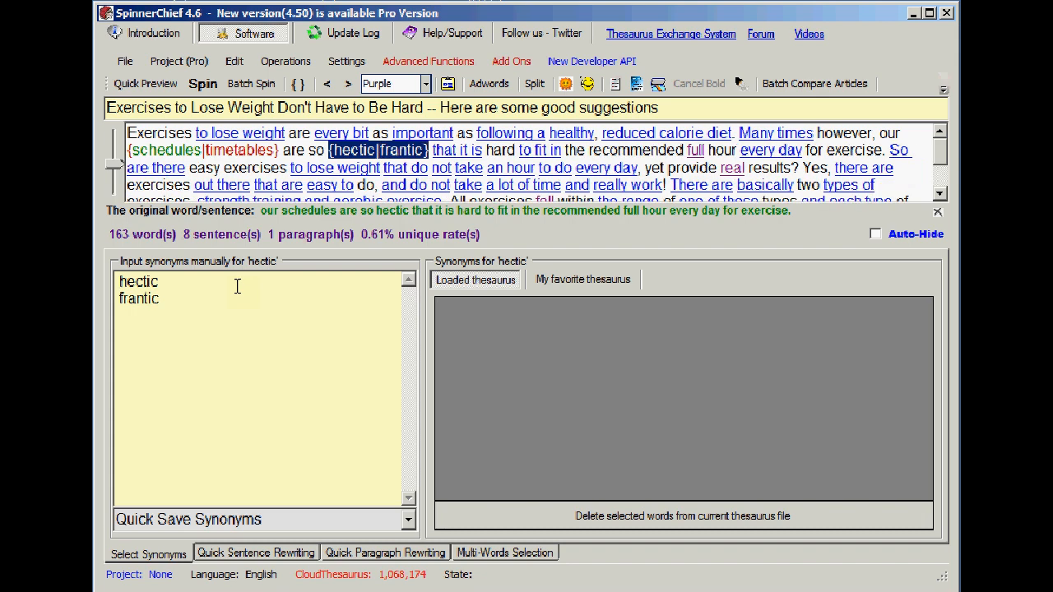
Step: Manually add "complete" as a synonym for the marked word "full" and "genuine" as a synonym for "real"
key(Tab)
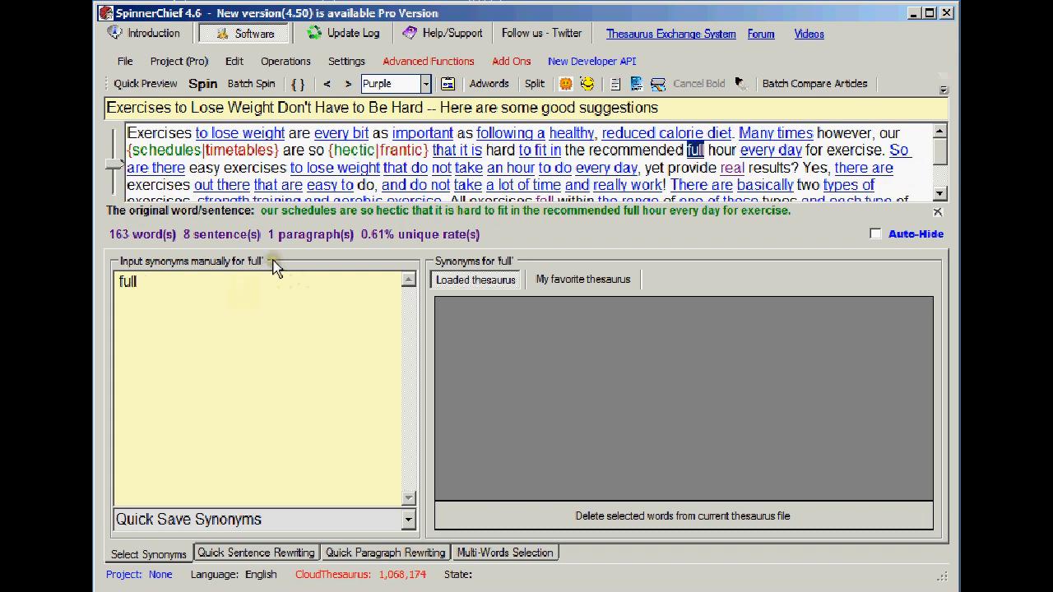
click(182, 282)
key(Return)
text(complete)
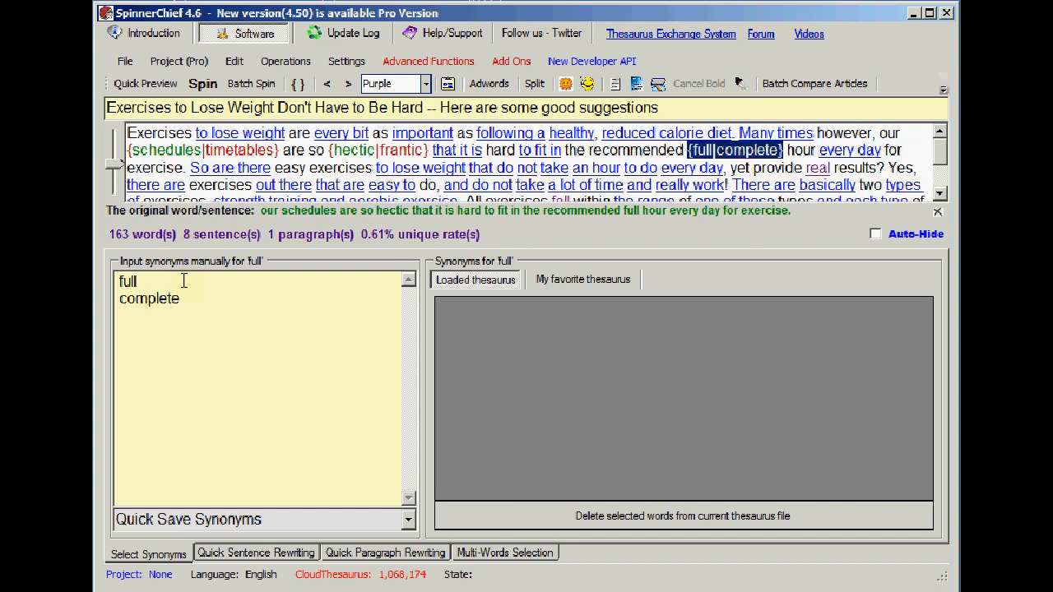
key(Tab)
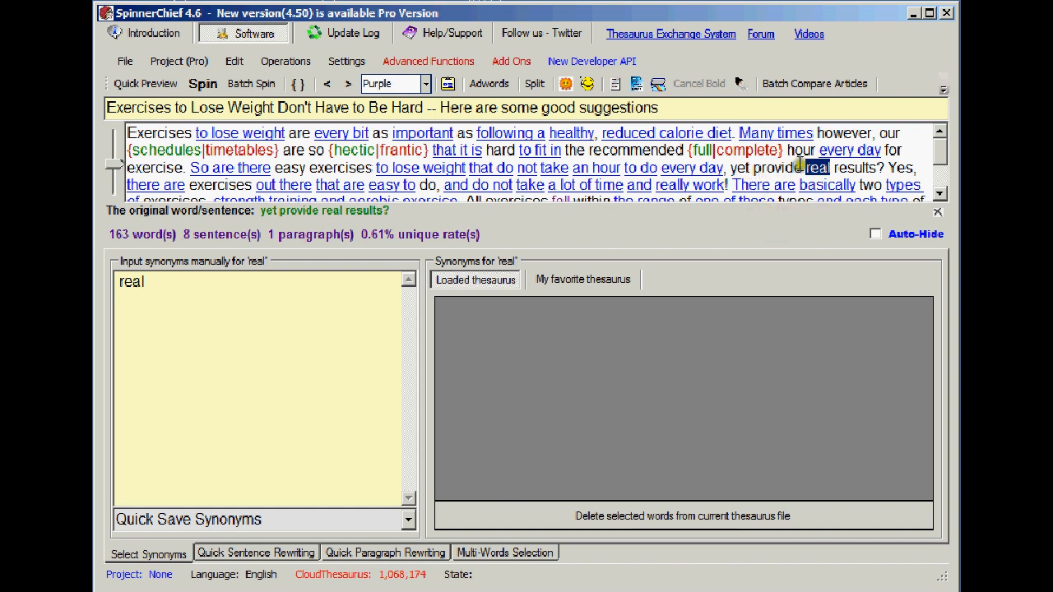
click(216, 287)
key(Return)
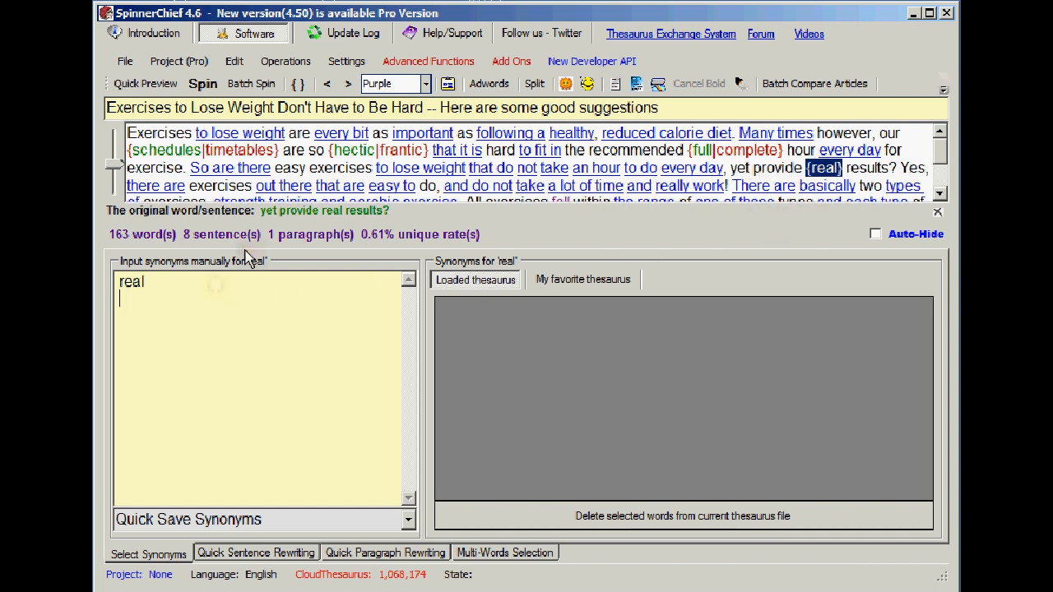
text(genuine)
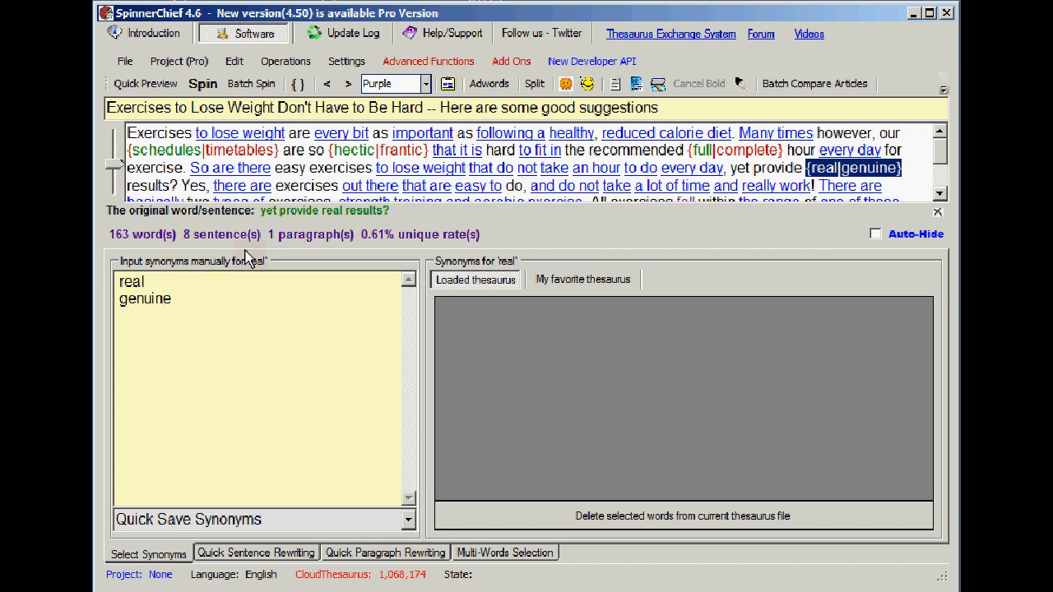
Step: Go to the marked word "fall" and manually add "are" as its synonym
key(ctrl+Right)
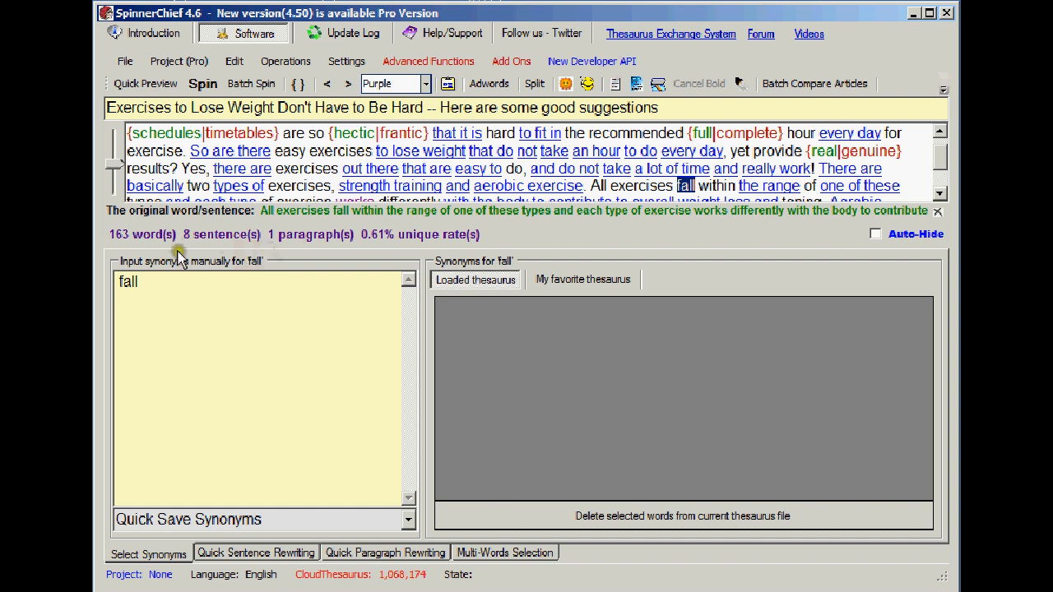
click(152, 281)
key(Return)
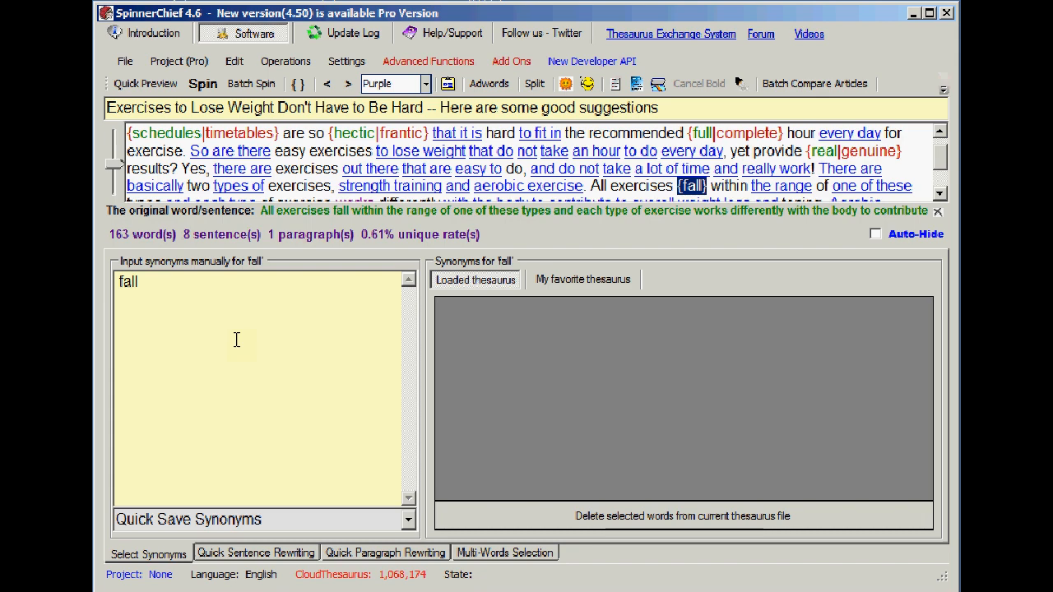
text(are)
key(Return)
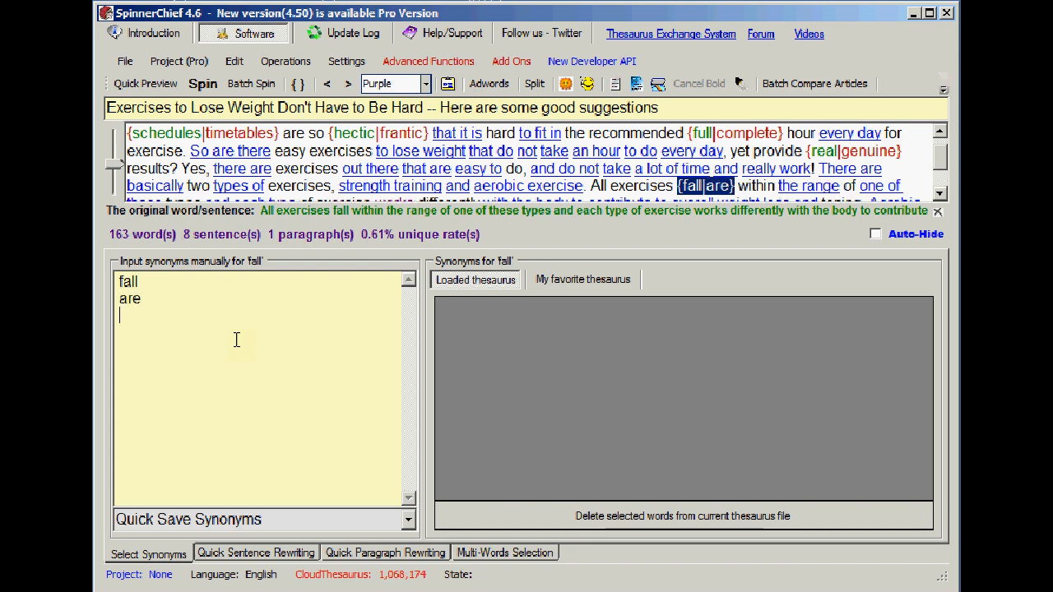
Step: Go to the marked word "works" and manually add "reacts" as its synonym
key(Return)
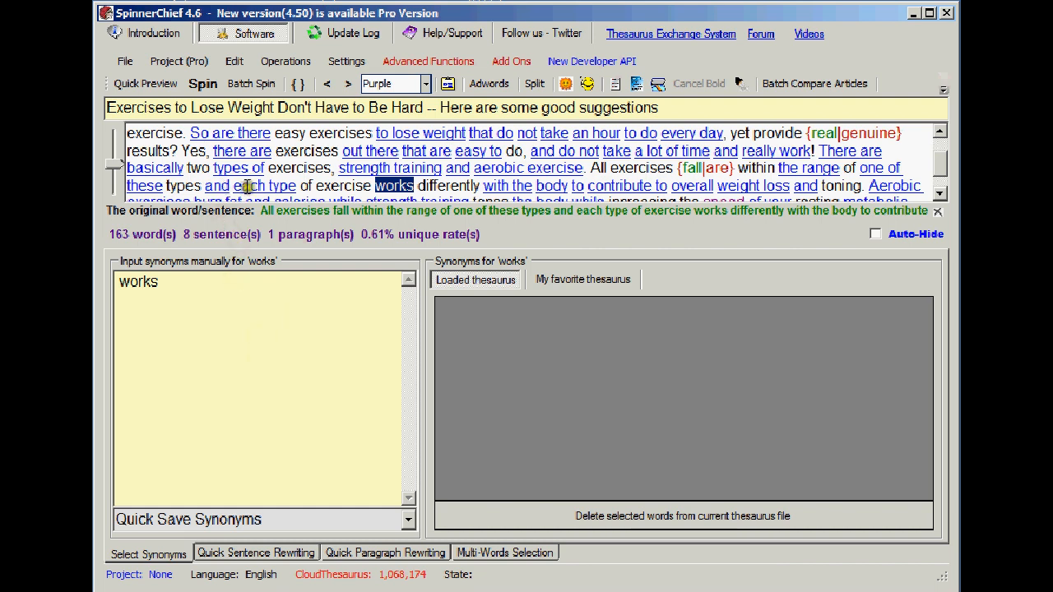
click(206, 282)
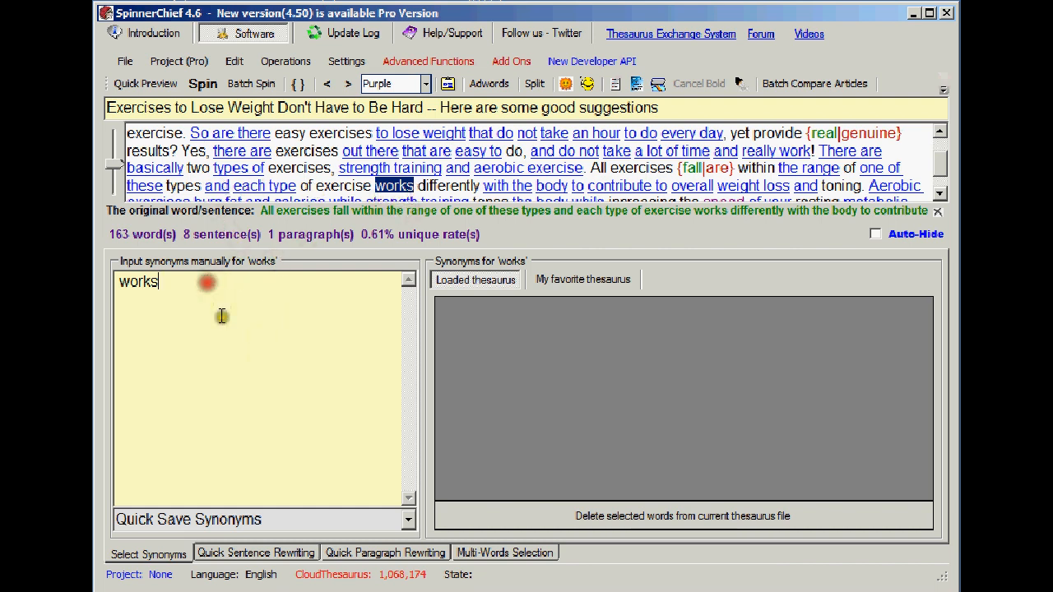
key(Return)
text(re)
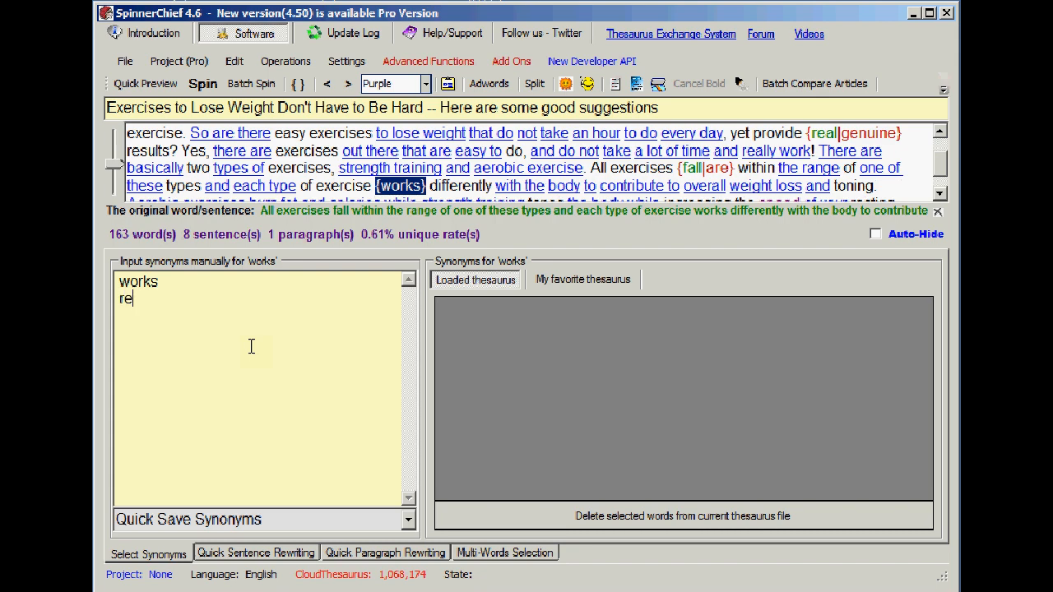
text(acts)
key(Return)
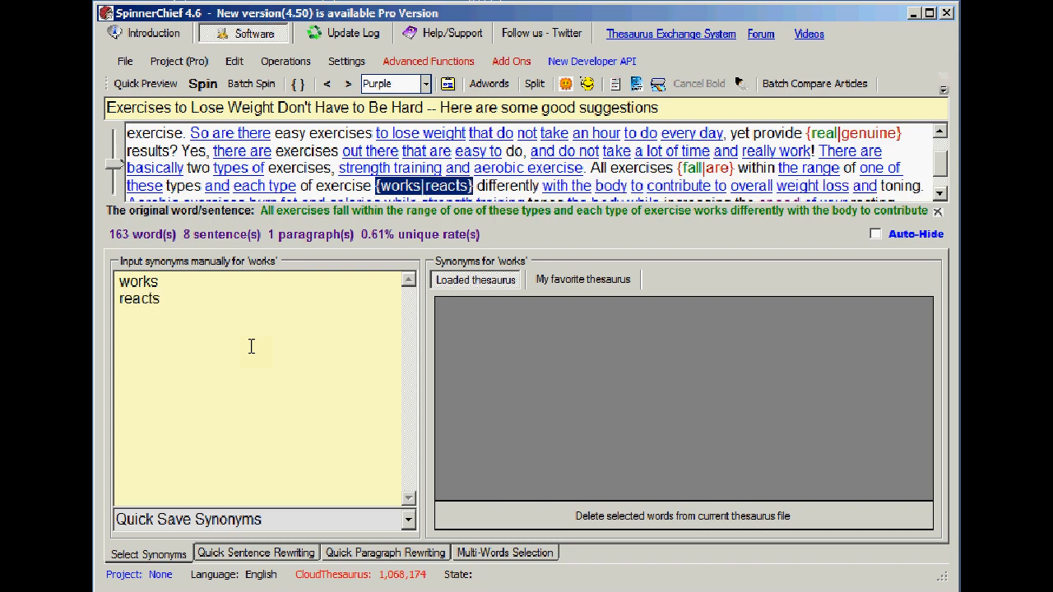
Step: Go to the marked word "speed" and manually add "rate" as its synonym
key(Tab)
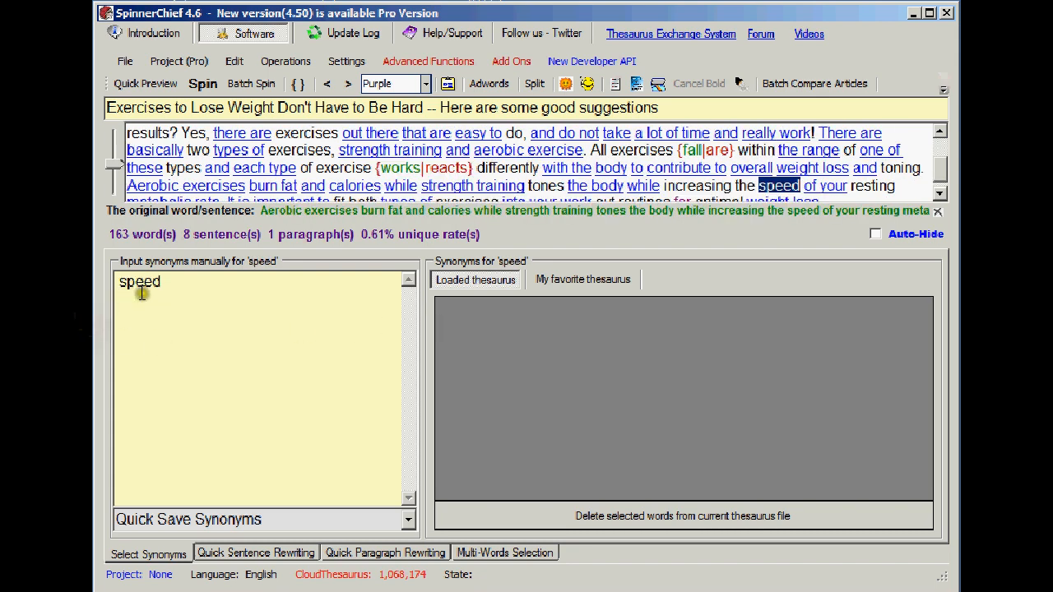
click(182, 284)
key(Return)
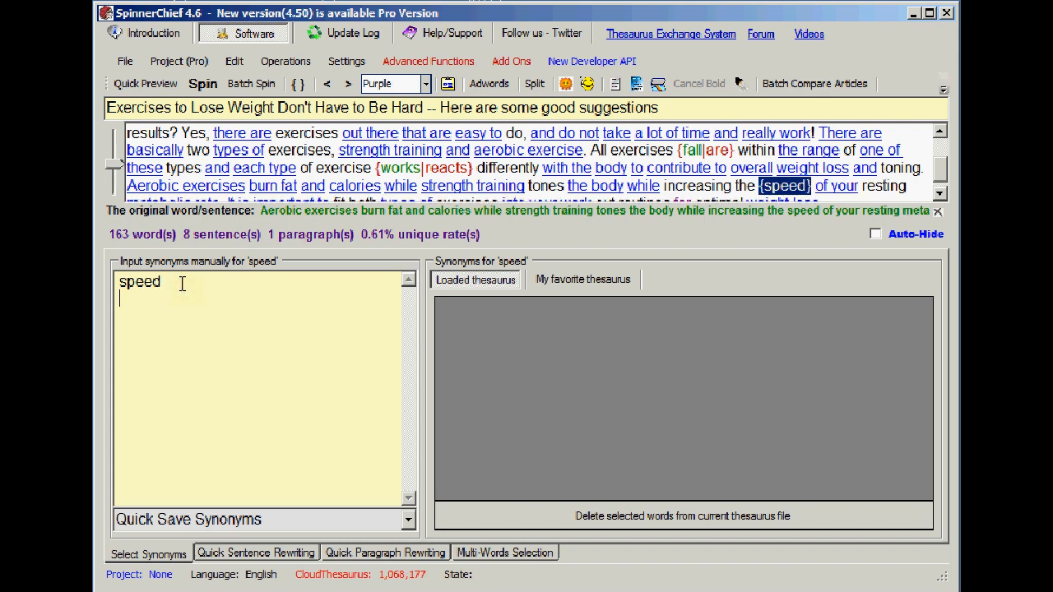
text(rate)
key(Return)
Step: Go to the marked word "for" in the last sentence and manually add "towards" as its synonym
key(Return)
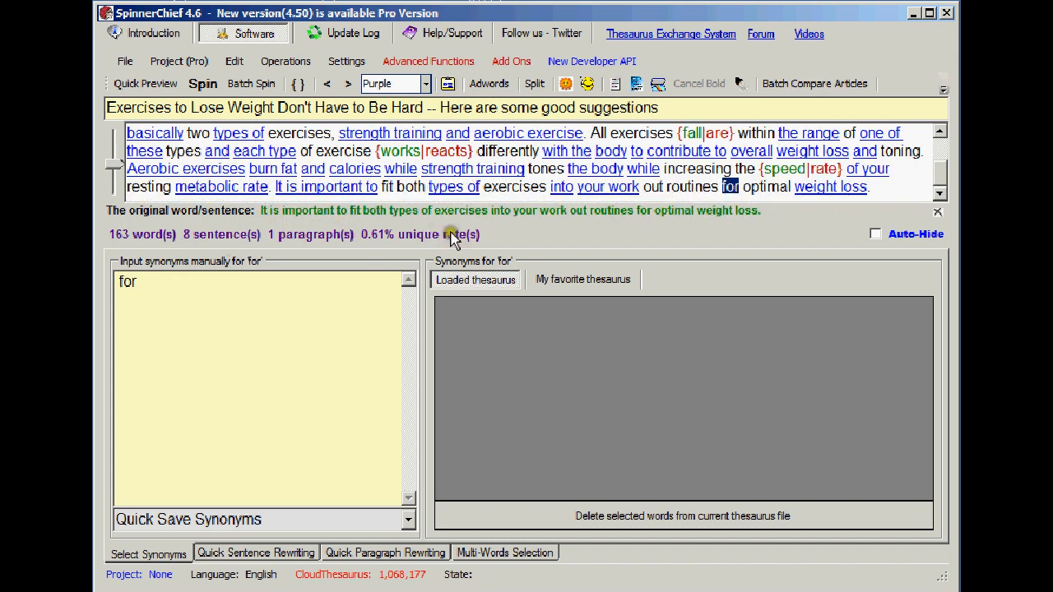
click(189, 284)
key(Return)
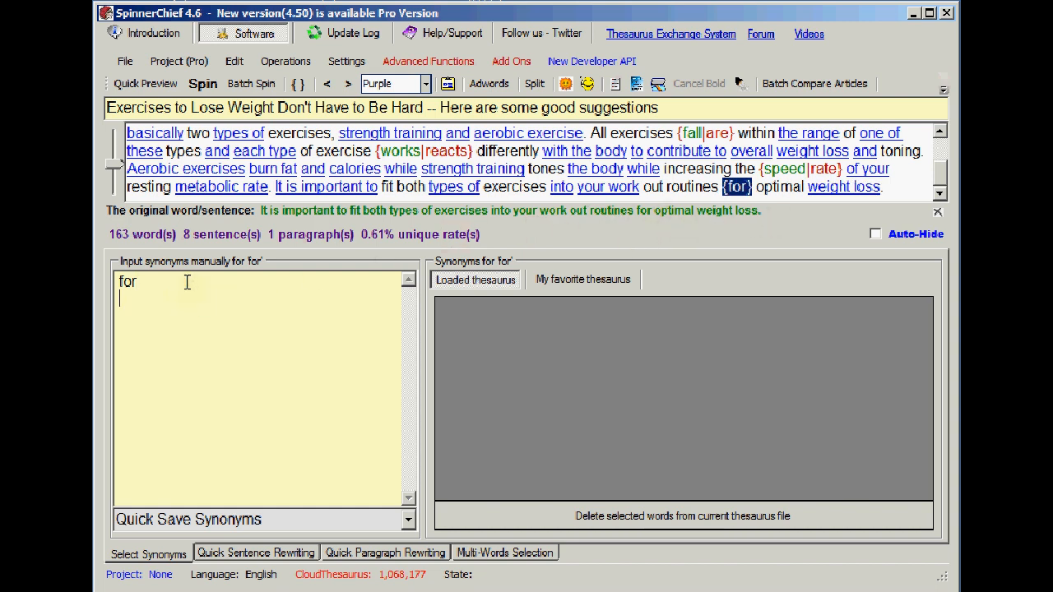
text(towards)
key(Return)
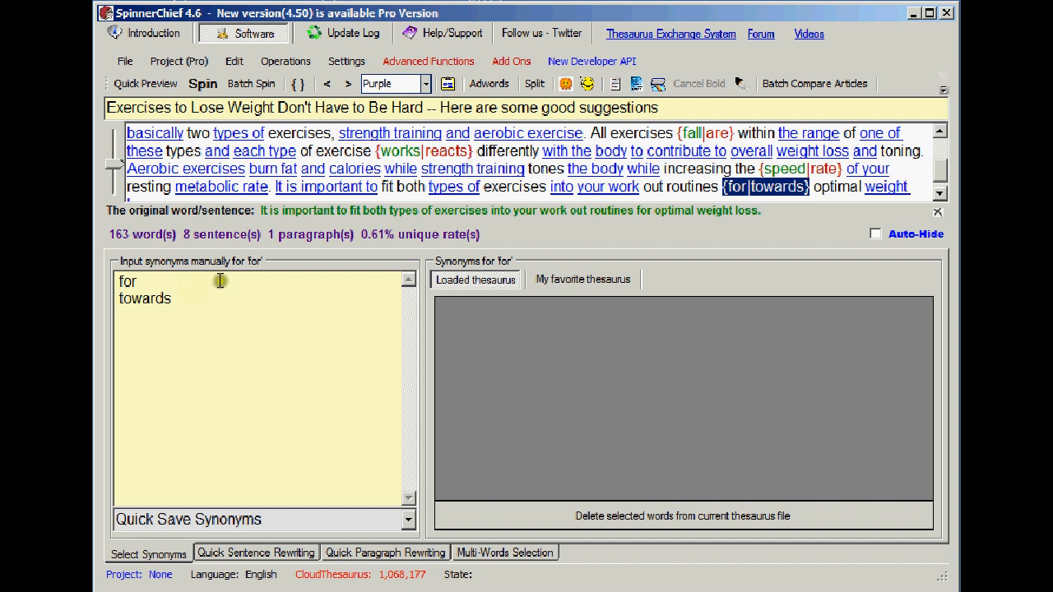
Step: Review the basic spin settings and generate one spun article with automatic synonym selection and an auto-spin frequency of 1
click(203, 86)
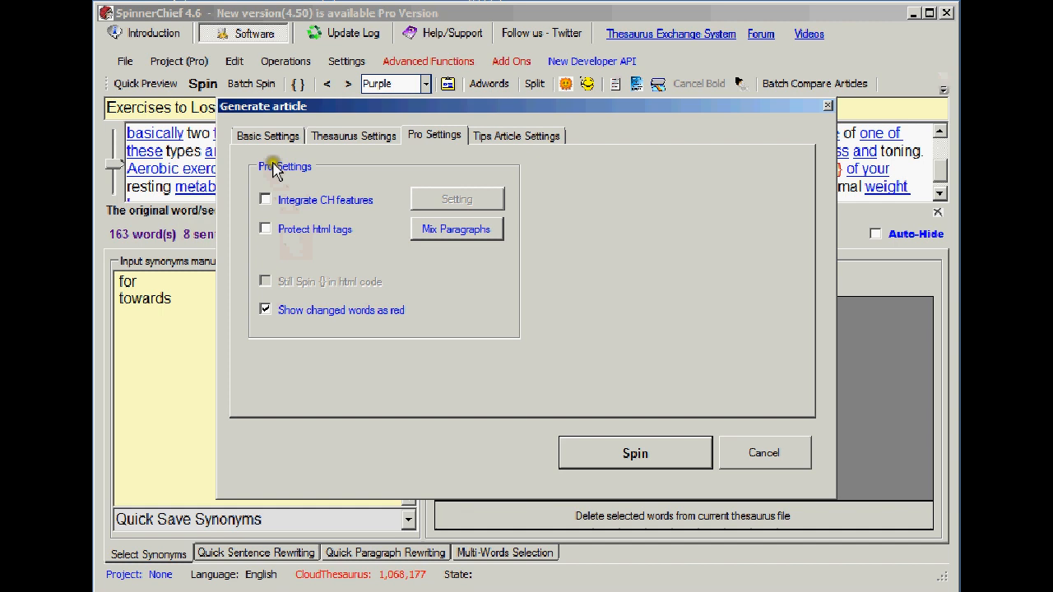
click(263, 135)
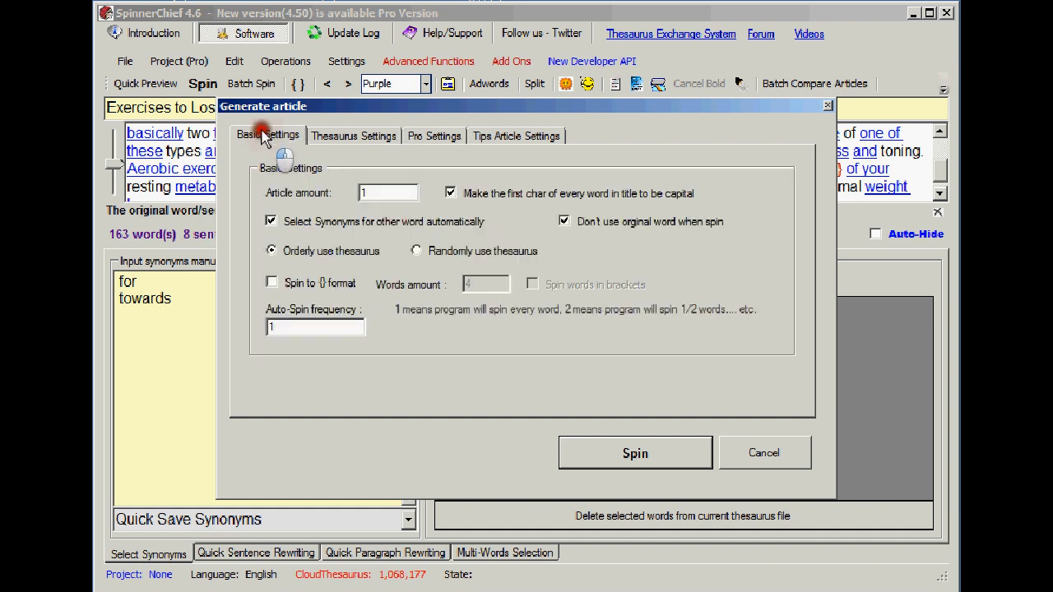
click(632, 443)
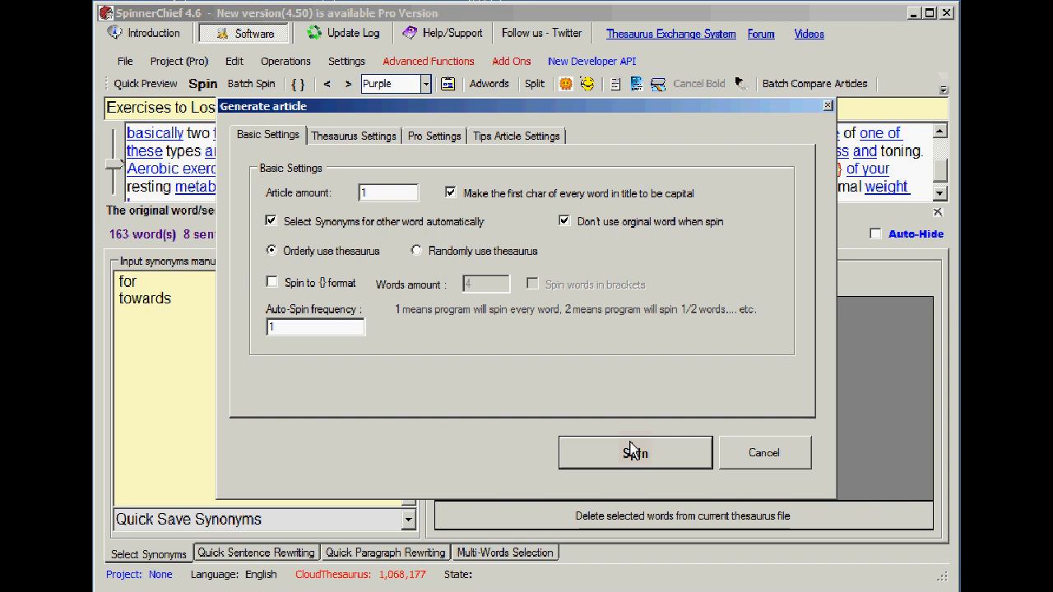
click(631, 445)
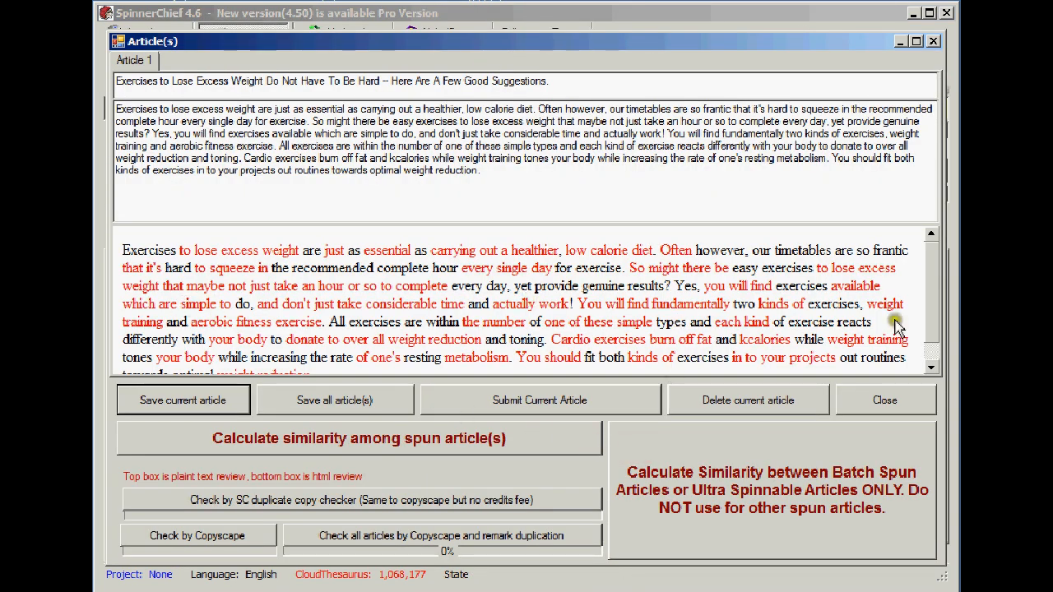
Step: Review the newly spun article to its end and run the Copyscape check on it
click(932, 310)
click(941, 303)
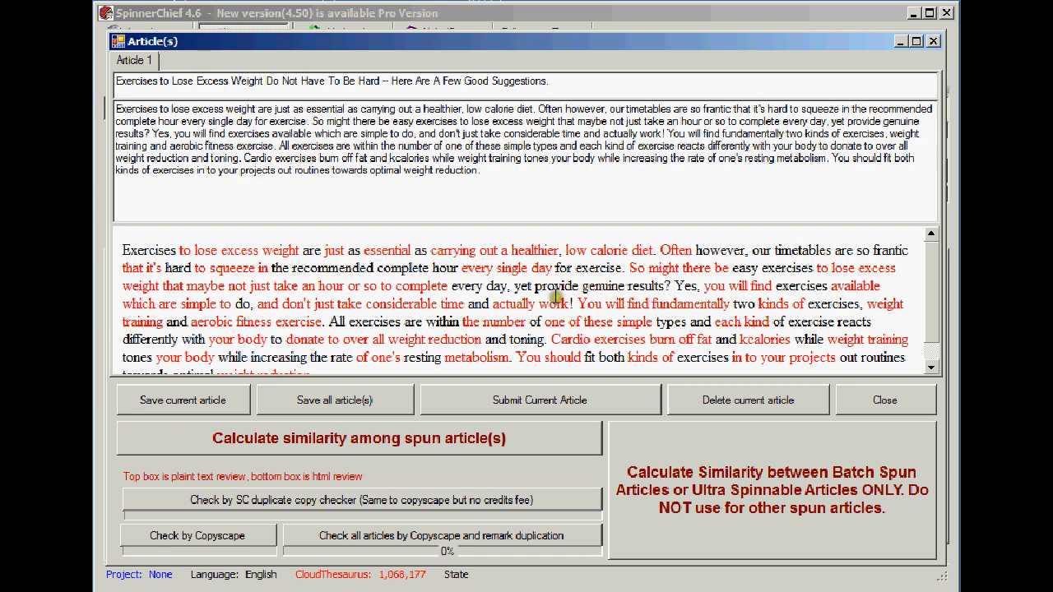
scroll(550, 301, down, 1)
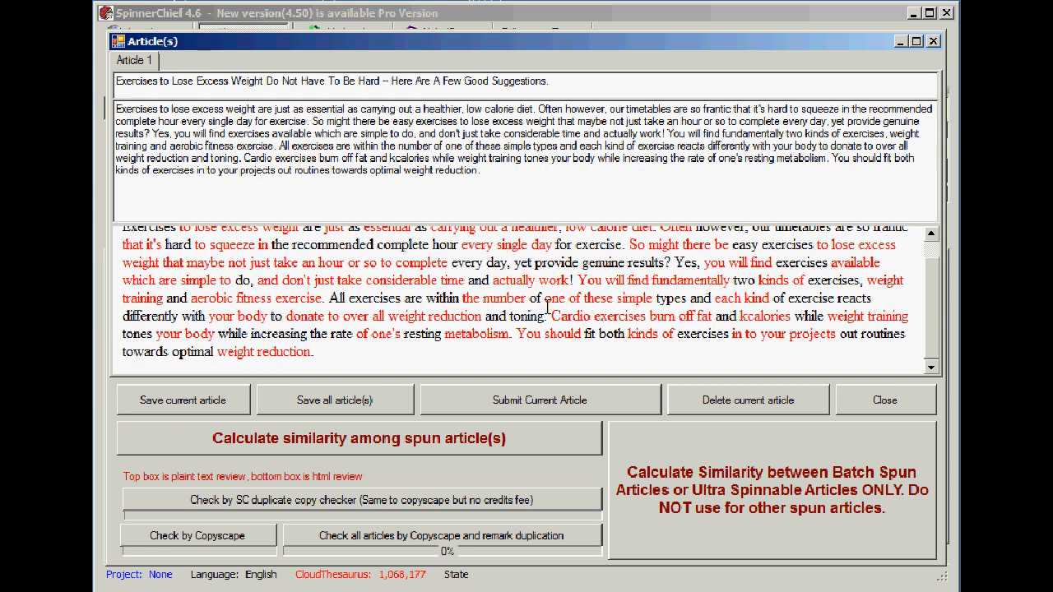
click(249, 538)
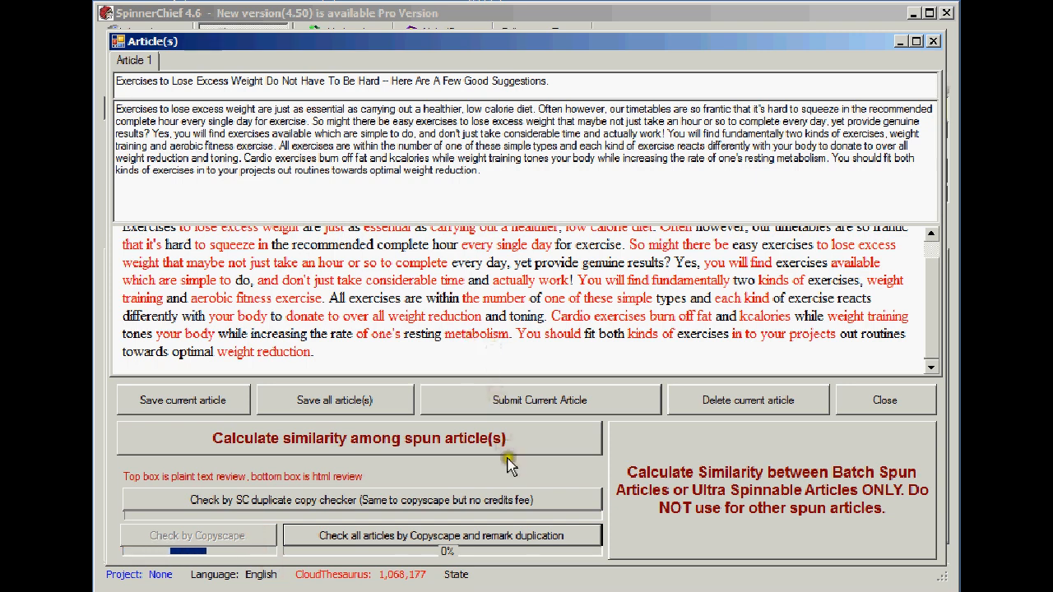